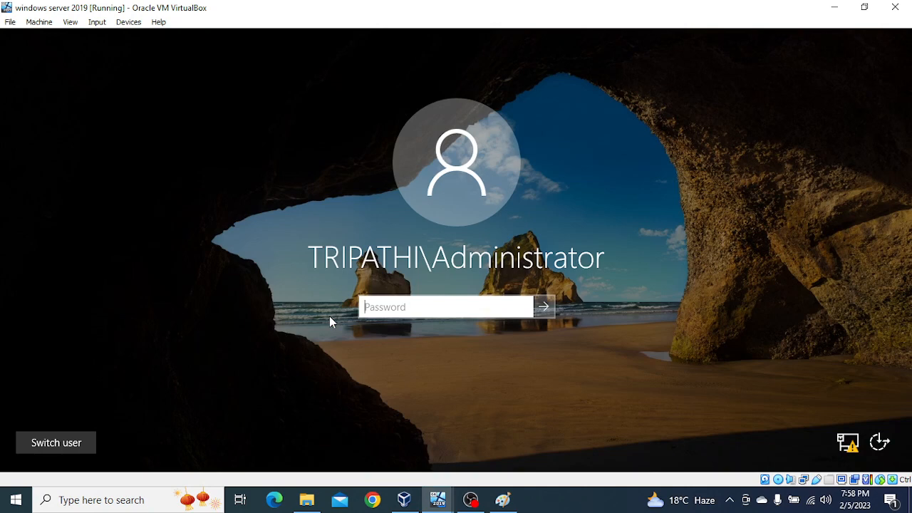
# Step: Sign in to the DC1 server as Administrator with the account password
pyautogui.write('**********')
pyautogui.press('Return')
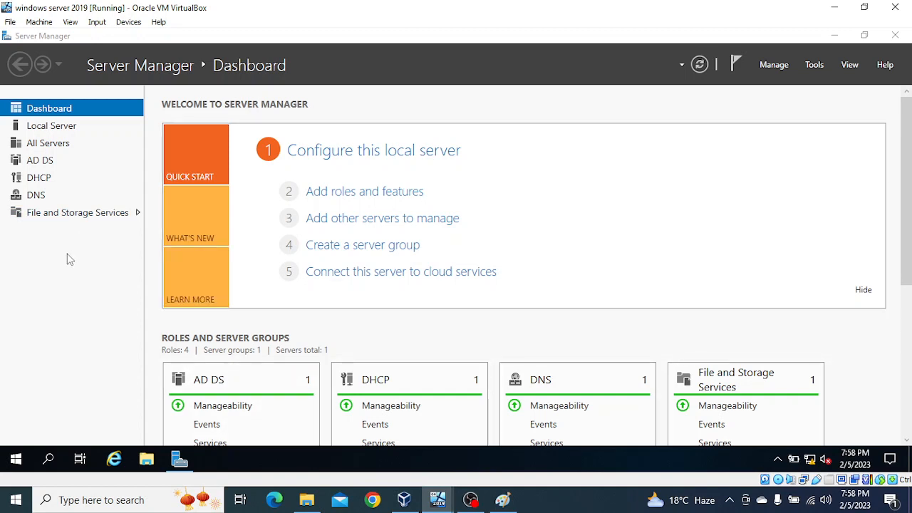
# Step: Show DC1's Local Server properties, glance at the Node1 VM, then return to DC1
pyautogui.click(50, 131)
pyautogui.click(50, 129)
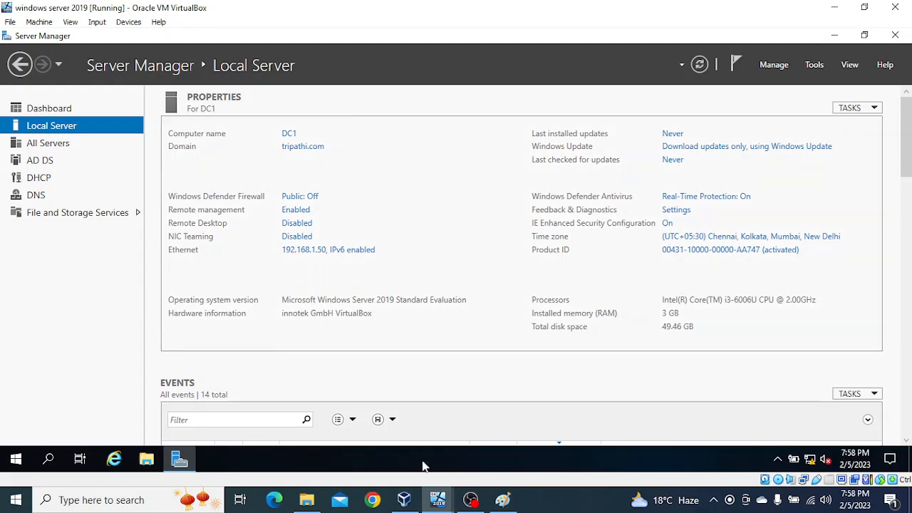
pyautogui.moveTo(446, 503)
pyautogui.click(493, 460)
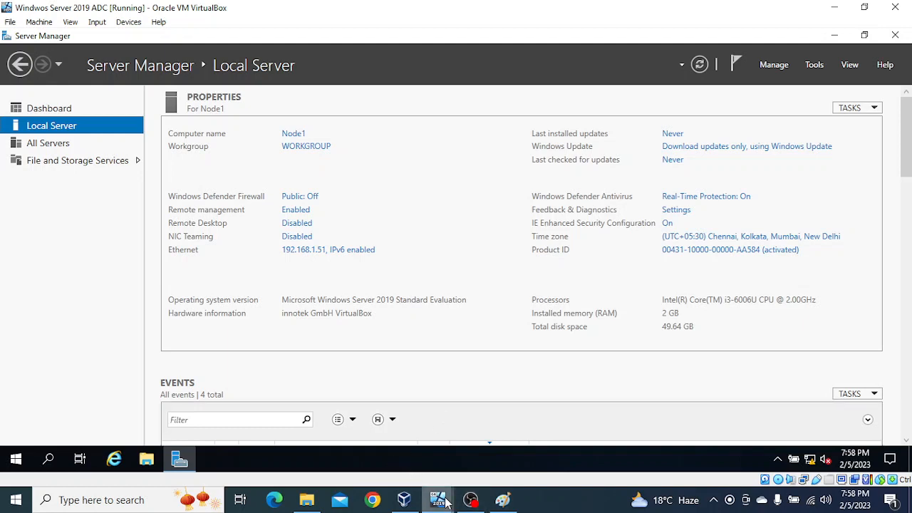
pyautogui.moveTo(449, 504)
pyautogui.click(348, 411)
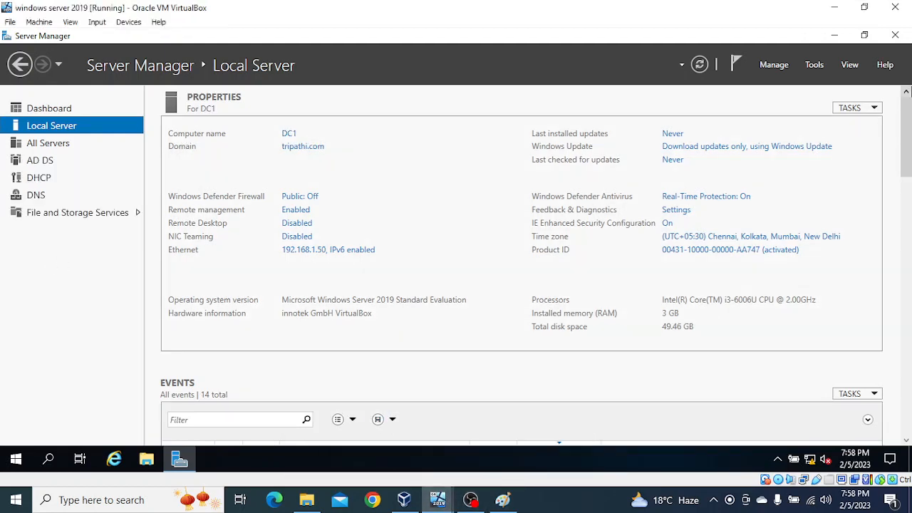
# Step: Launch Active Directory Users and Computers and browse the tripathi.com Users container
pyautogui.click(814, 67)
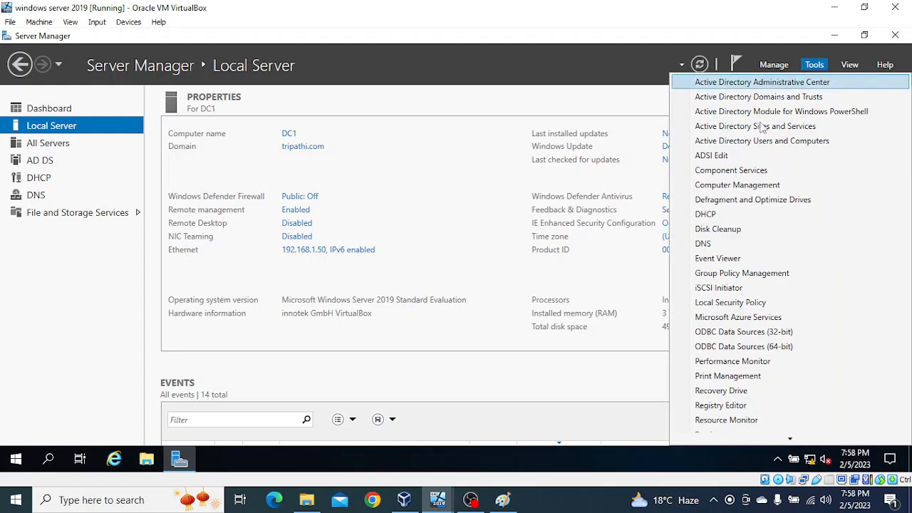
pyautogui.click(744, 142)
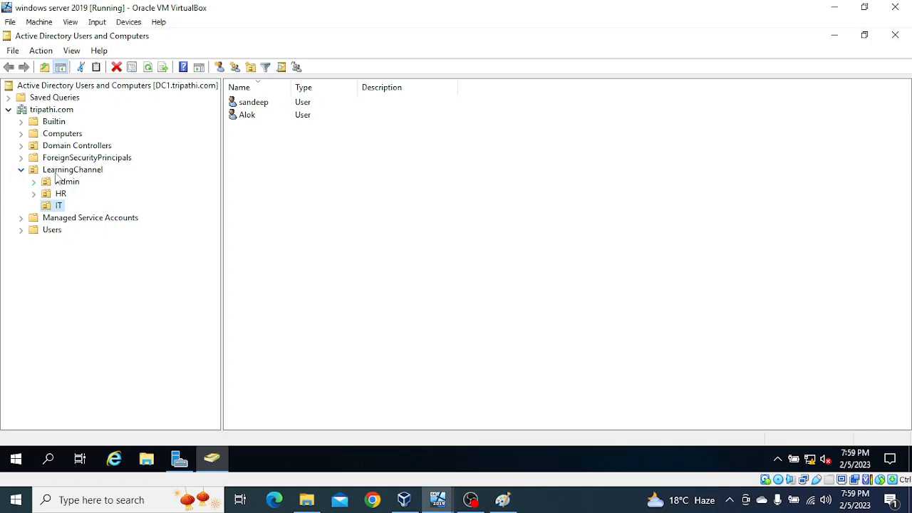
pyautogui.click(52, 230)
pyautogui.scroll(-1, 389, 272)
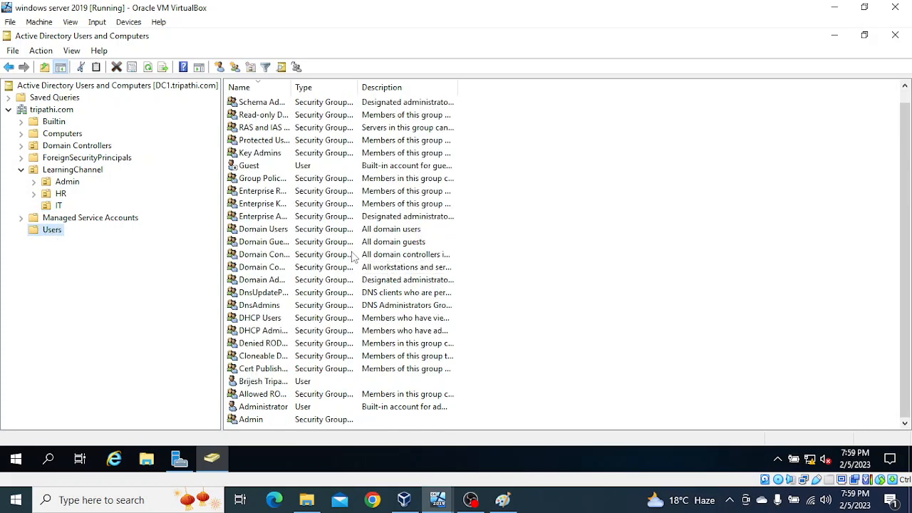
pyautogui.scroll(1, 349, 260)
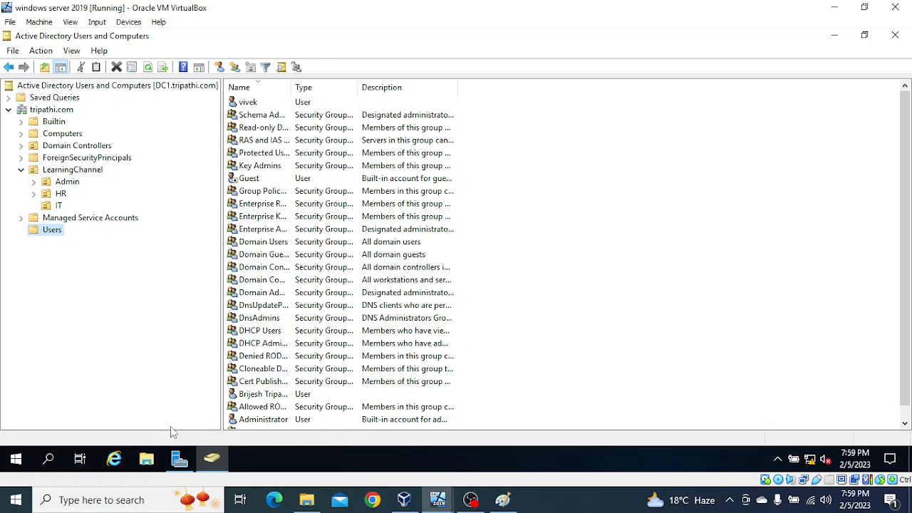
# Step: Check the Wallpaper GPO's link to IT in Group Policy Management, then minimize it
pyautogui.click(182, 462)
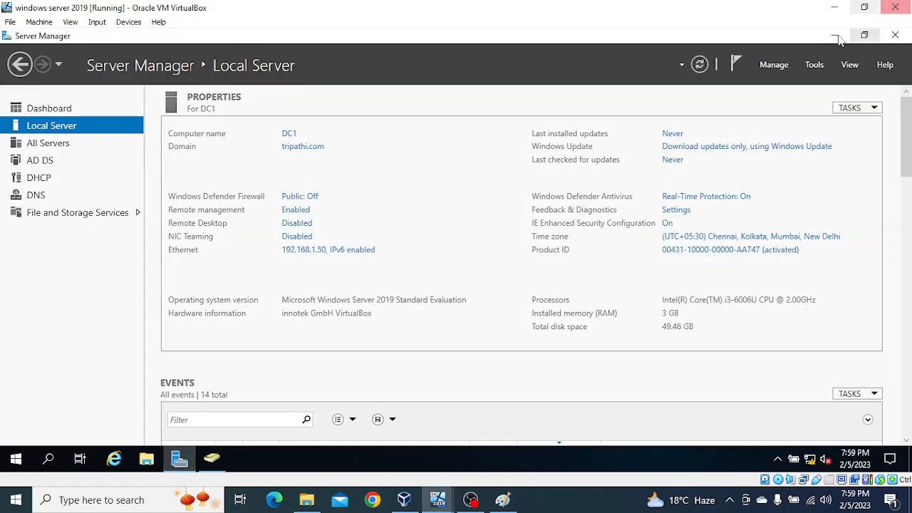
pyautogui.click(803, 65)
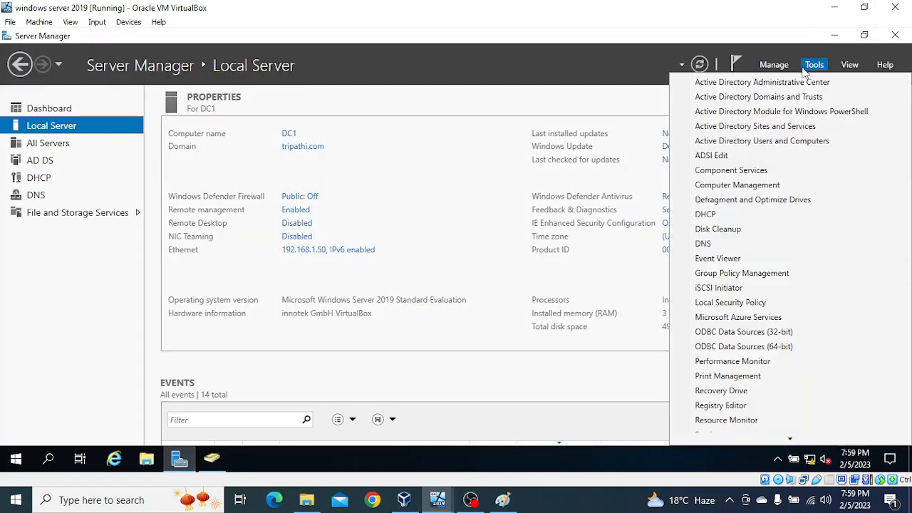
pyautogui.click(739, 275)
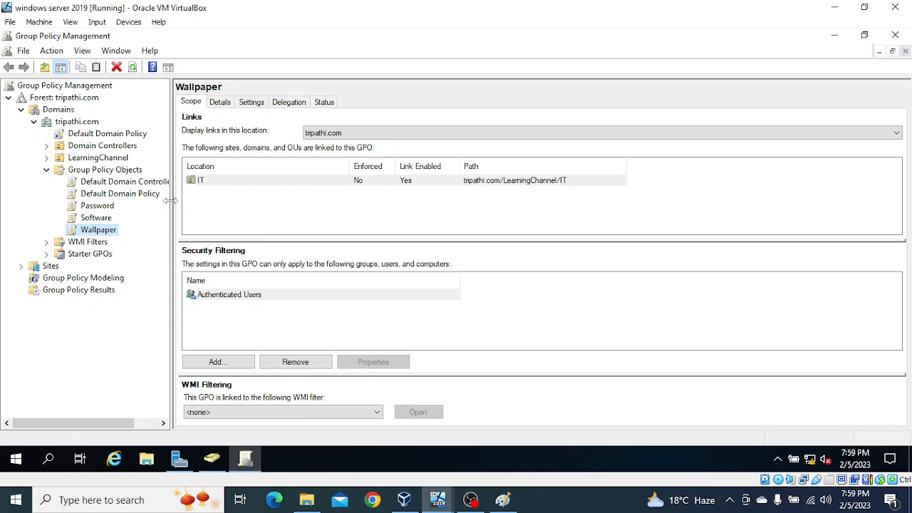
pyautogui.moveTo(171, 201); pyautogui.dragTo(225, 200)
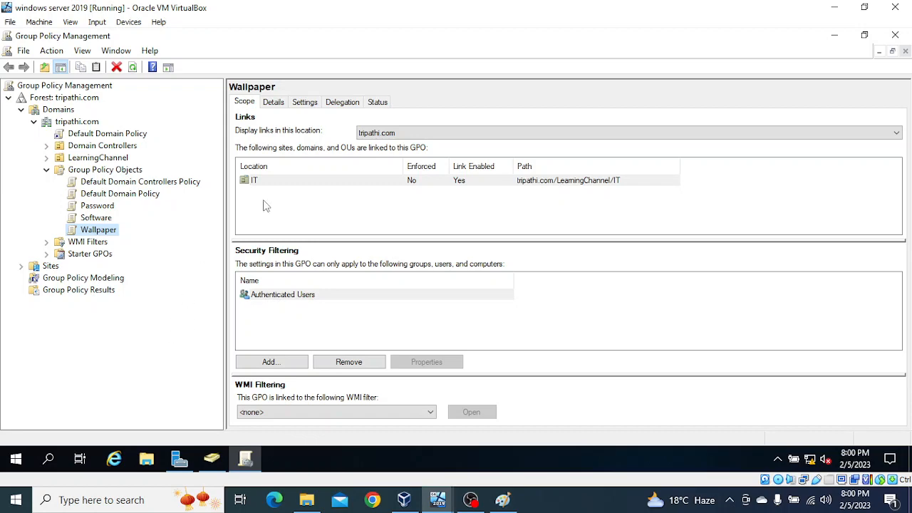
pyautogui.click(837, 35)
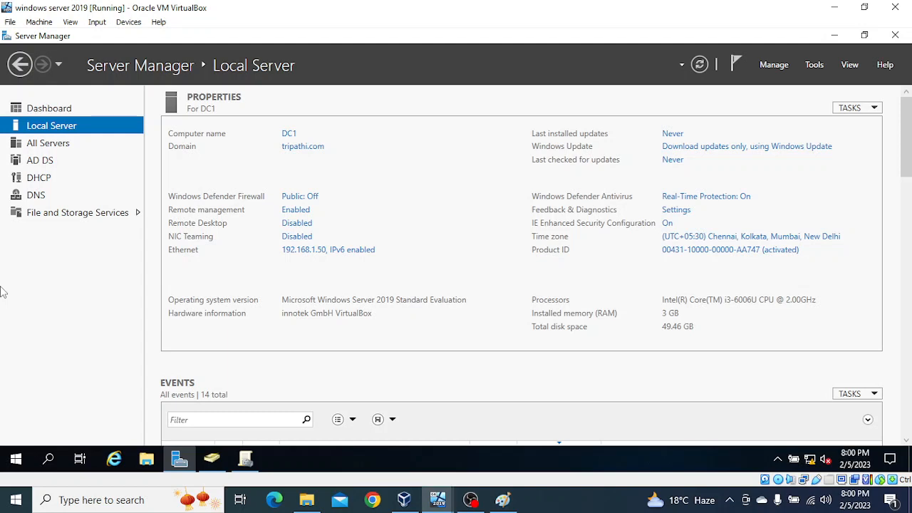
# Step: Search for 'powershell' and run Windows PowerShell as administrator
pyautogui.click(49, 460)
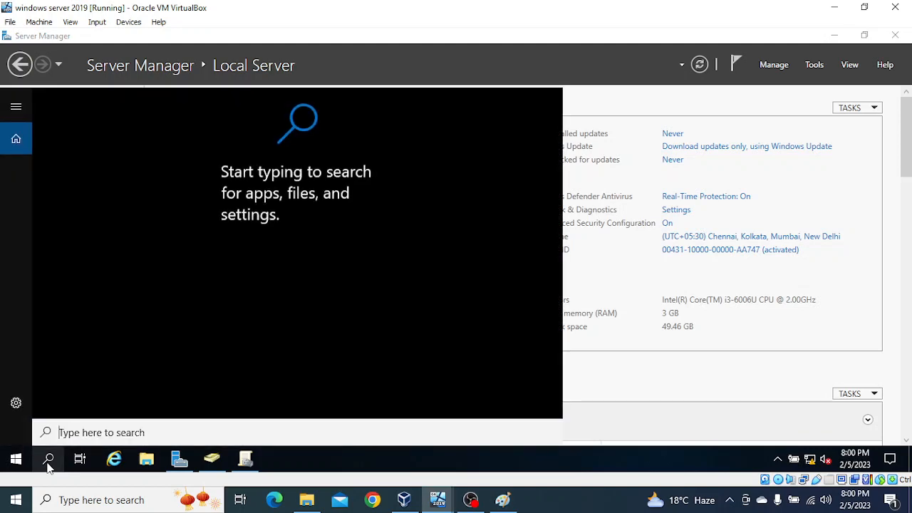
pyautogui.write('power')
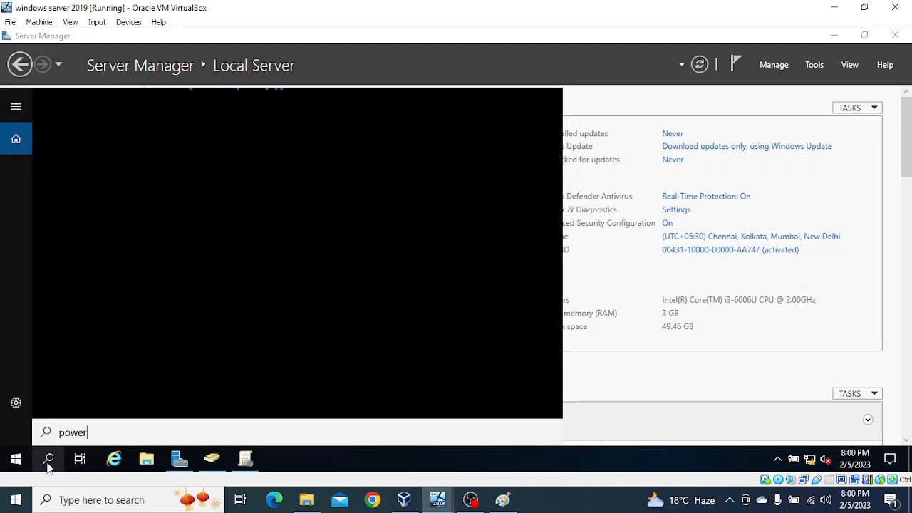
pyautogui.write('shel')
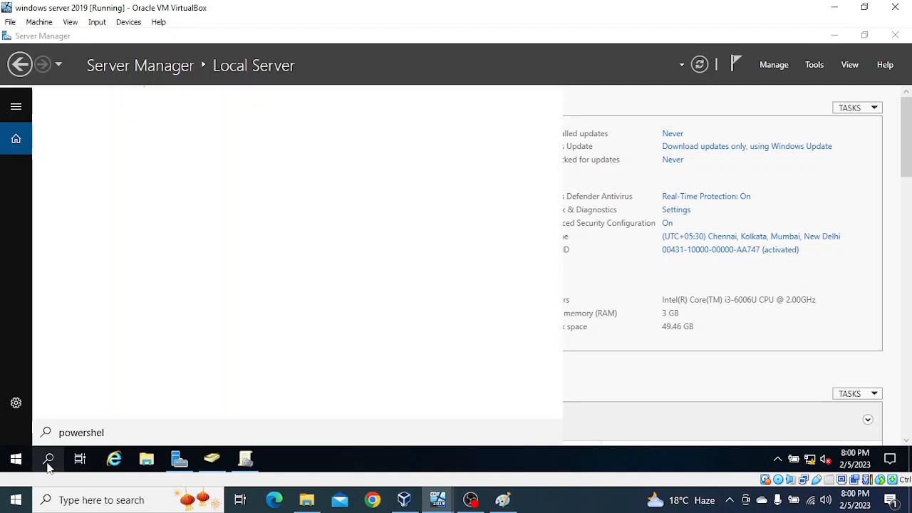
pyautogui.write('l')
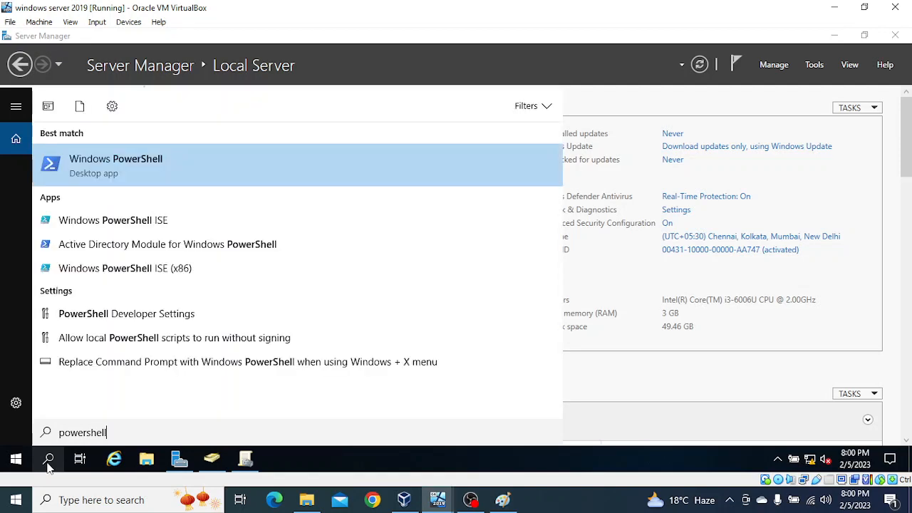
pyautogui.rightClick(116, 175)
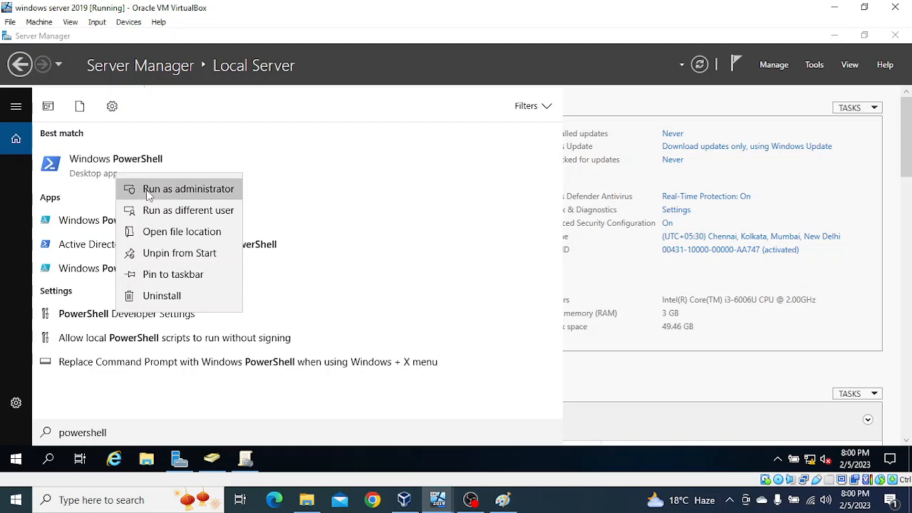
pyautogui.click(146, 189)
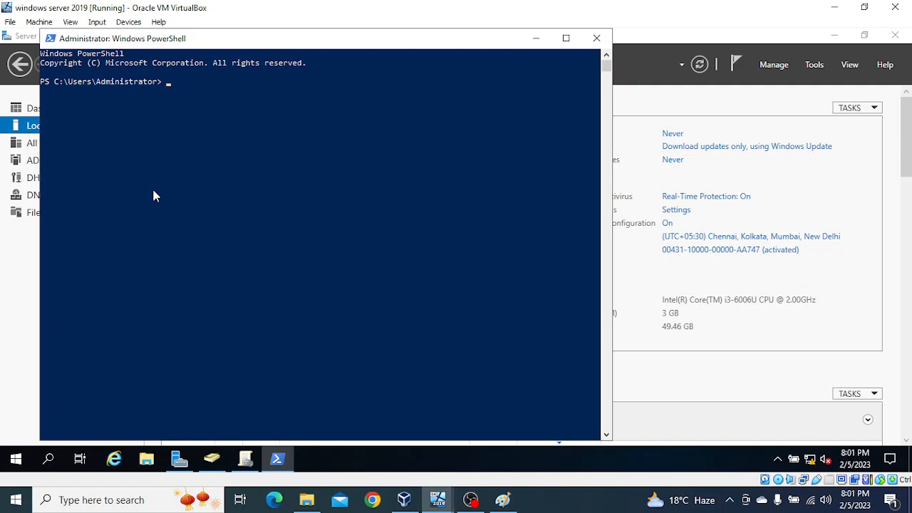
# Step: Begin typing the ntdsutil command ('ntds') at the elevated PowerShell prompt
pyautogui.write('ntdsutil')
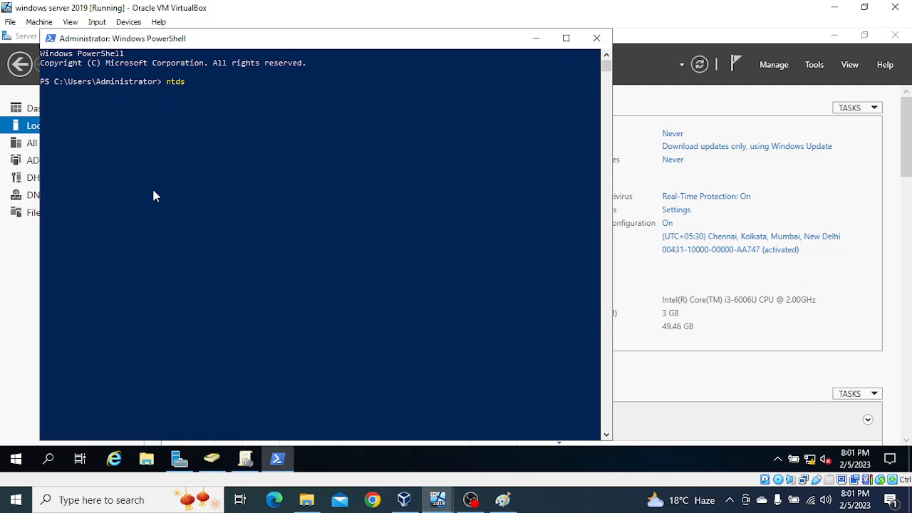
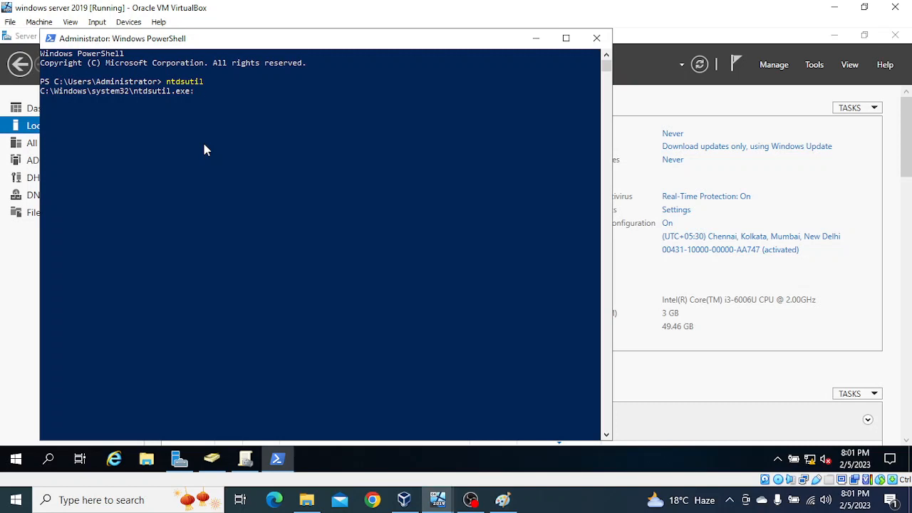
# Step: Run 'activate instance ntds' in ntdsutil, then run 'help' to list the available commands
pyautogui.write('act')
pyautogui.write('ivate')
pyautogui.write(' insta')
pyautogui.write('nce ')
pyautogui.write('ntds')
pyautogui.press('Return')
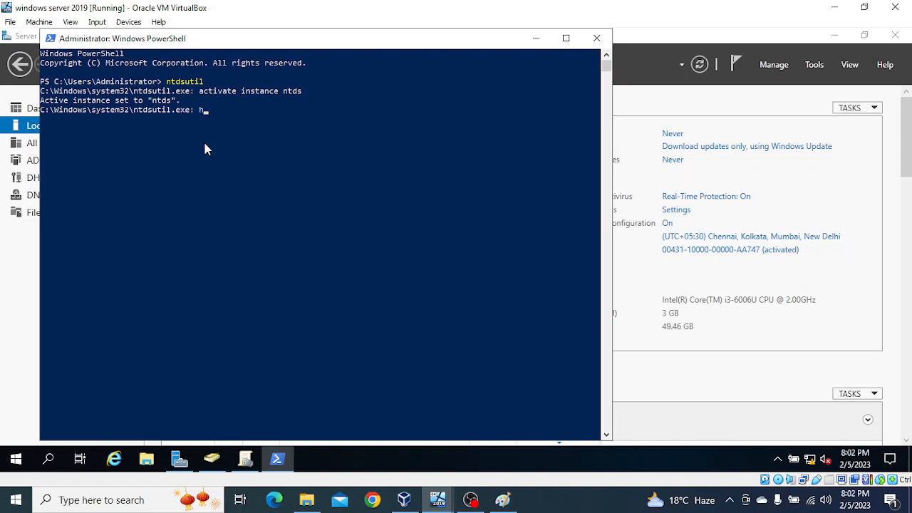
pyautogui.write('elp')
pyautogui.press('Return')
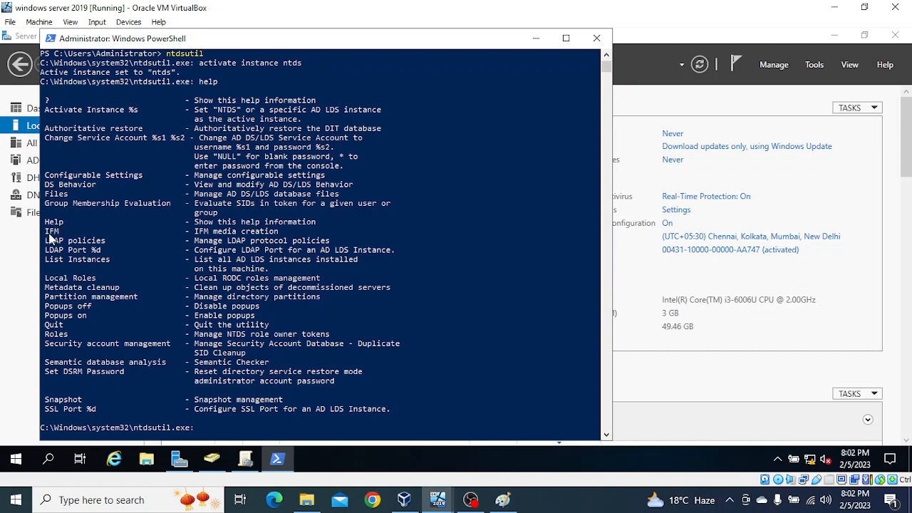
# Step: Highlight the IFM entry in the help output and switch ntdsutil into the ifm context
pyautogui.moveTo(46, 230); pyautogui.dragTo(302, 236)
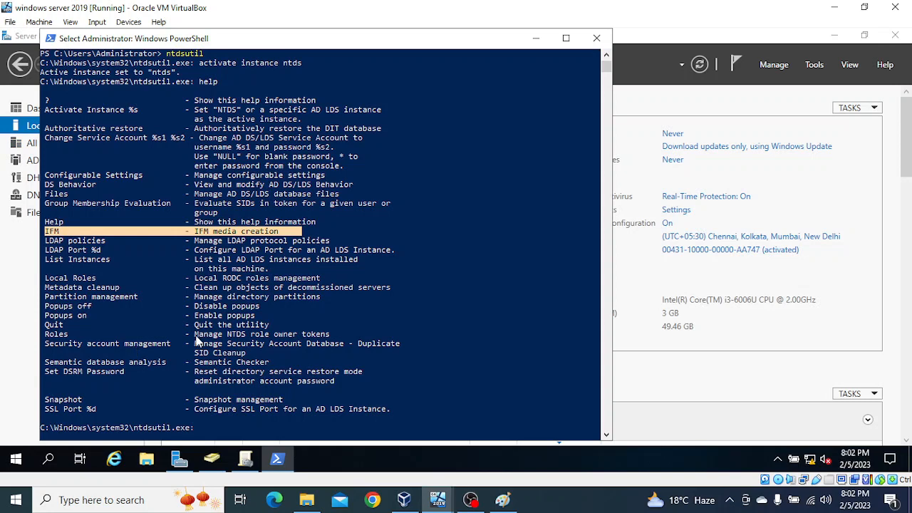
pyautogui.write('ifm')
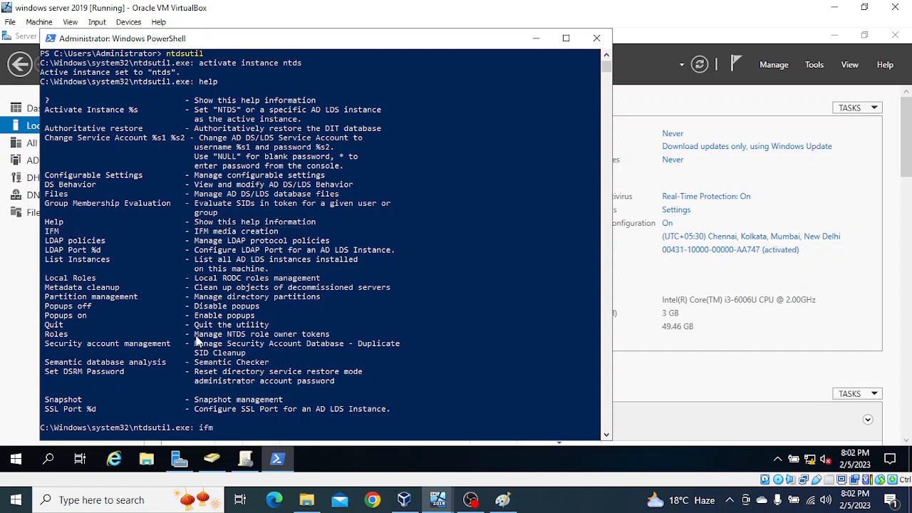
pyautogui.press('Return')
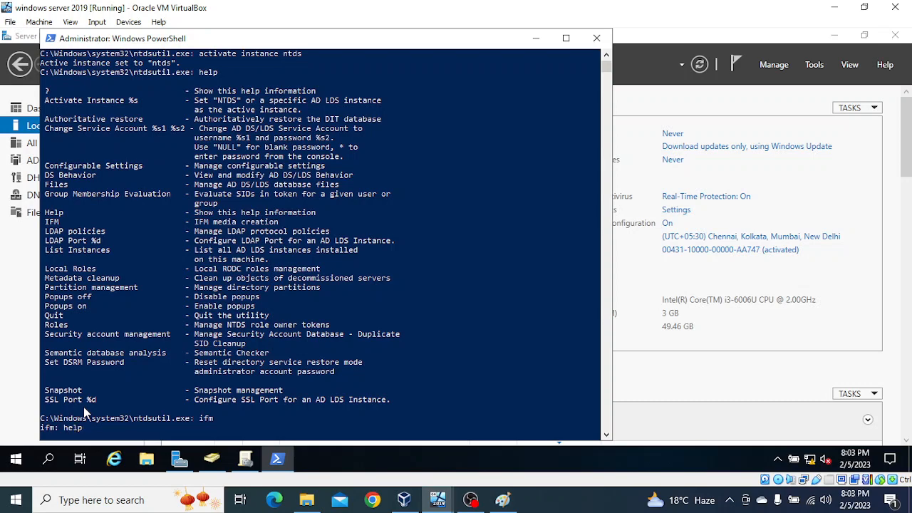
# Step: List the IFM options, mark 'Create Sysvol Full %s', type 'create Sysvol full', and bring up File Explorer
pyautogui.press('Return')
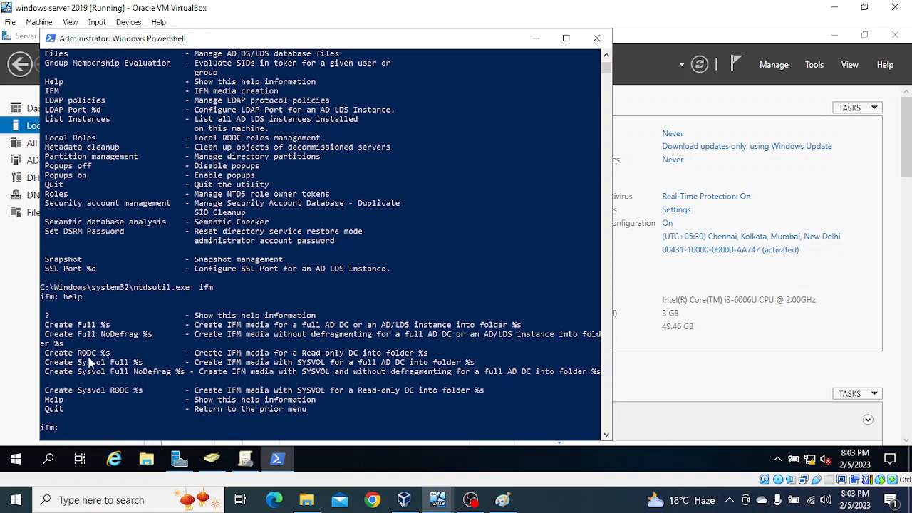
pyautogui.click(47, 362)
pyautogui.moveTo(47, 362); pyautogui.dragTo(152, 369)
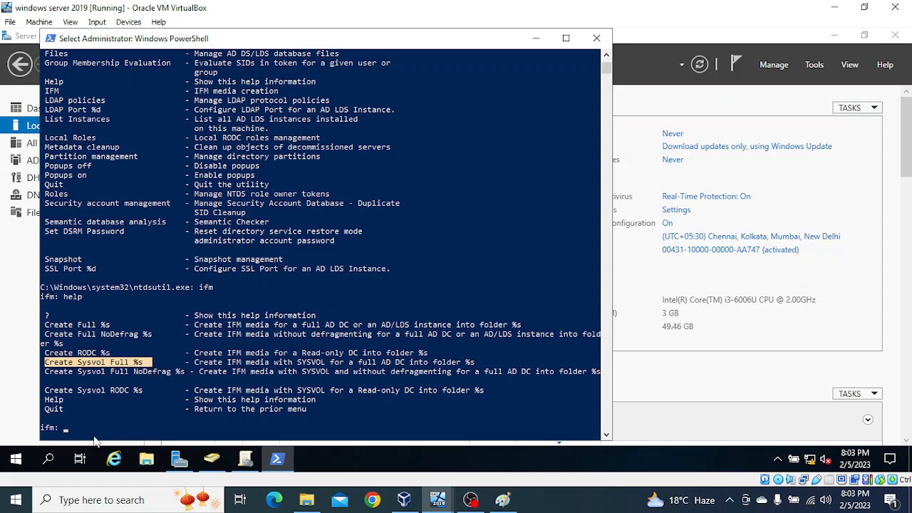
pyautogui.write('create')
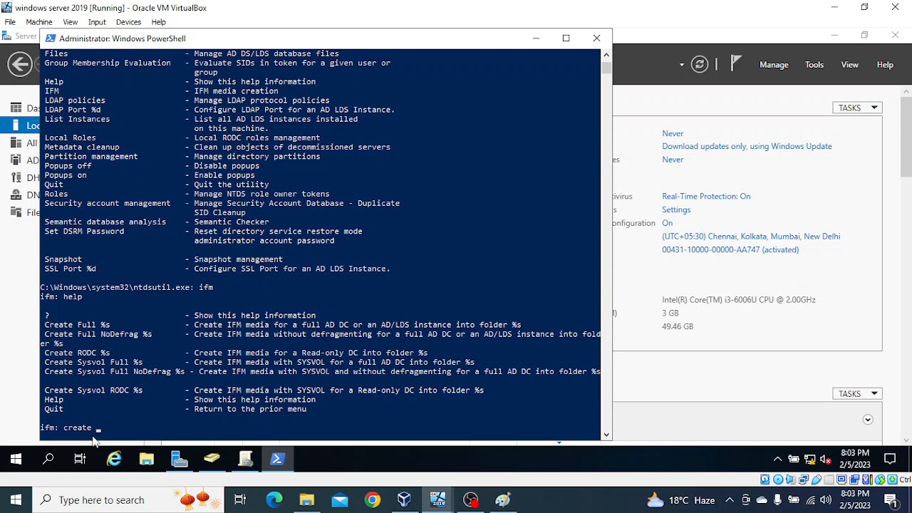
pyautogui.write(' Sysvol full')
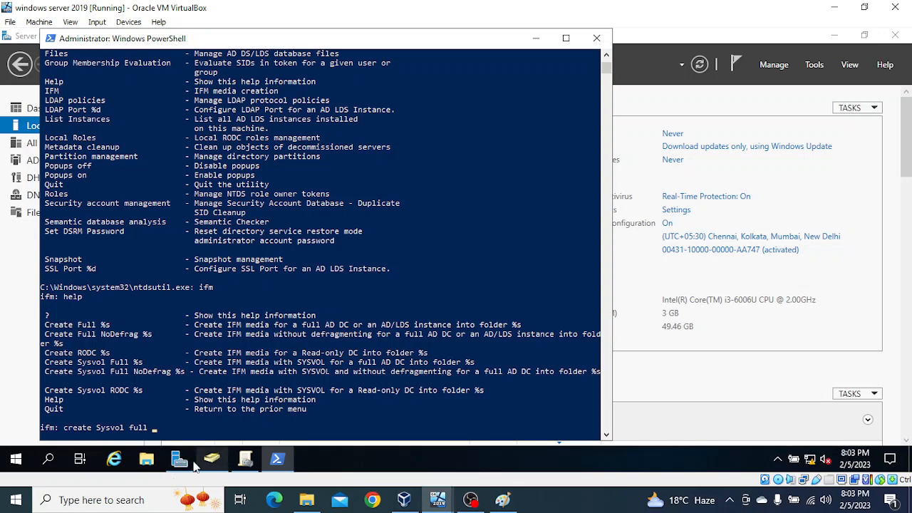
pyautogui.click(147, 460)
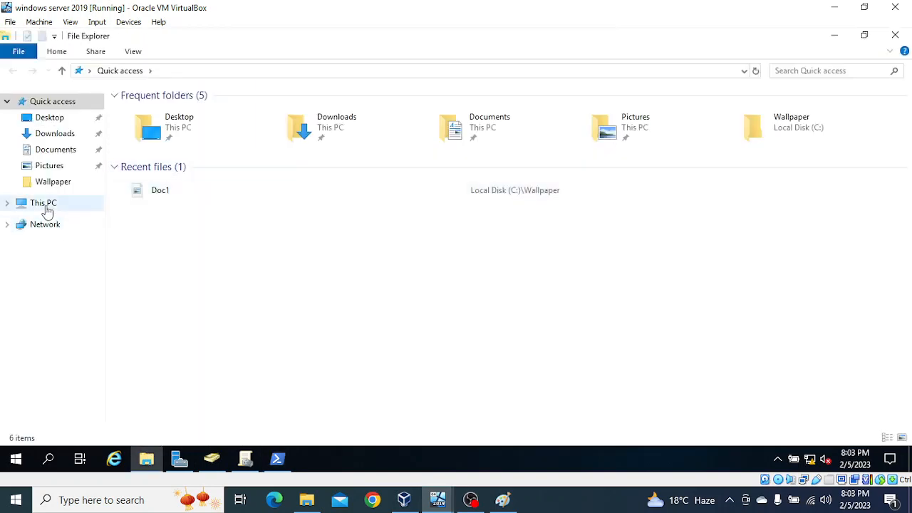
# Step: Create a new folder named Vijay-IFM on Local Disk (C:)
pyautogui.click(49, 205)
pyautogui.doubleClick(209, 226)
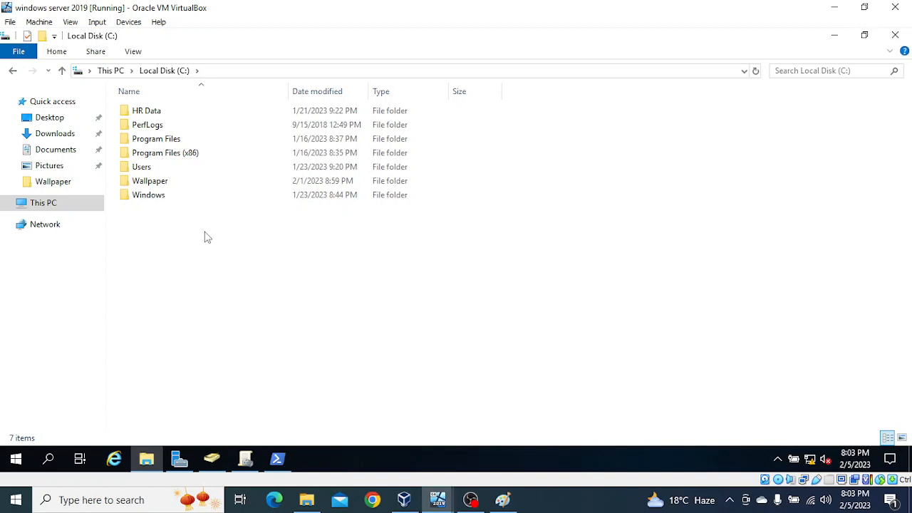
pyautogui.rightClick(204, 231)
pyautogui.moveTo(305, 361)
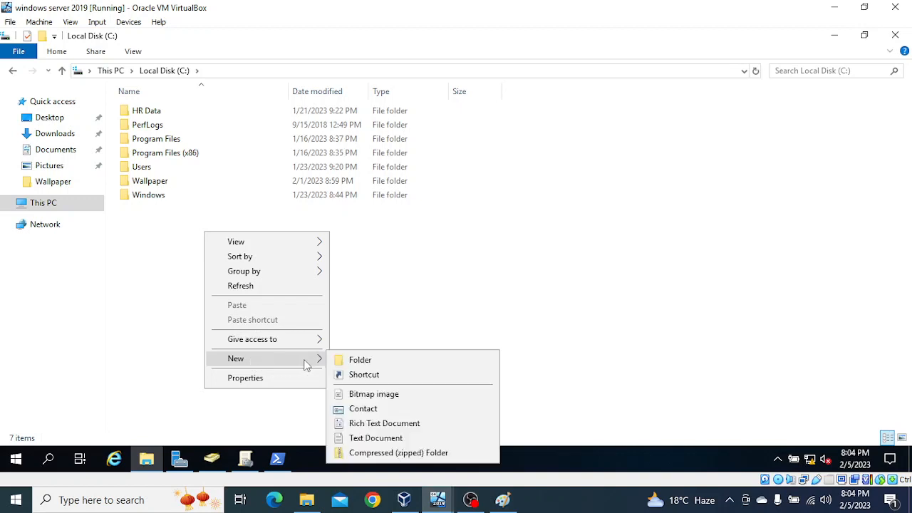
pyautogui.click(359, 360)
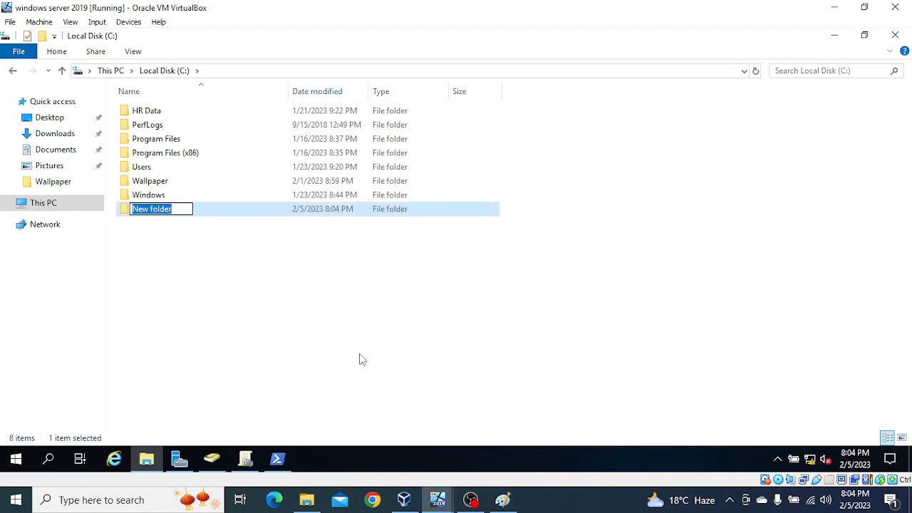
pyautogui.write('Vijay')
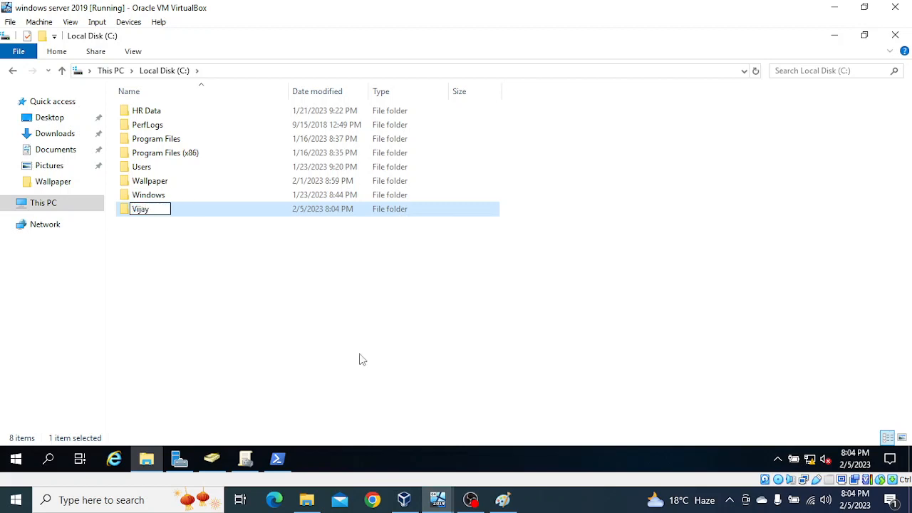
pyautogui.write('-IFM')
pyautogui.press('Return')
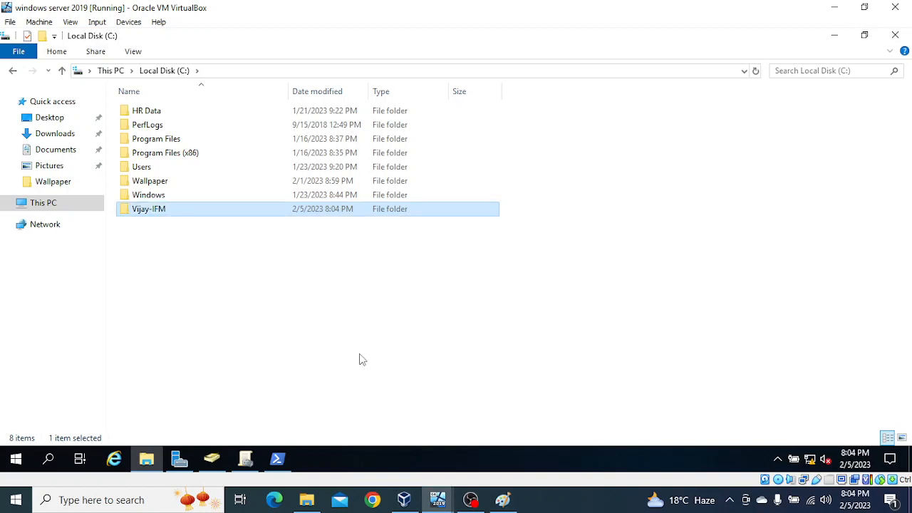
# Step: Open Vijay-IFM, copy its path C:\Vijay-IFM, and return to PowerShell
pyautogui.doubleClick(232, 213)
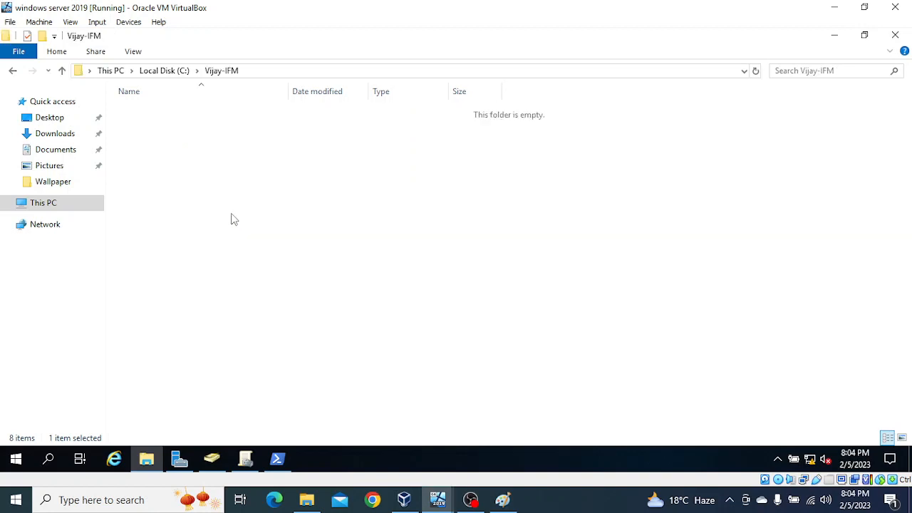
pyautogui.click(266, 70)
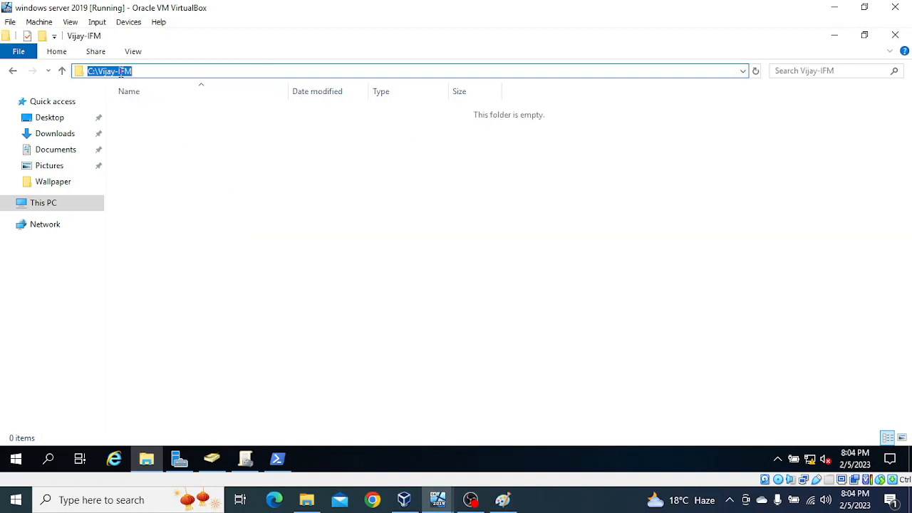
pyautogui.rightClick(119, 72)
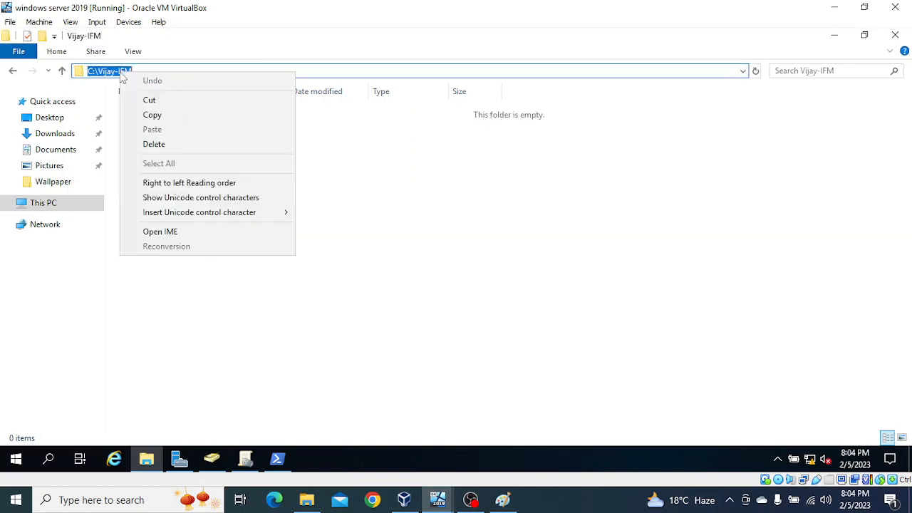
pyautogui.click(152, 116)
pyautogui.click(277, 458)
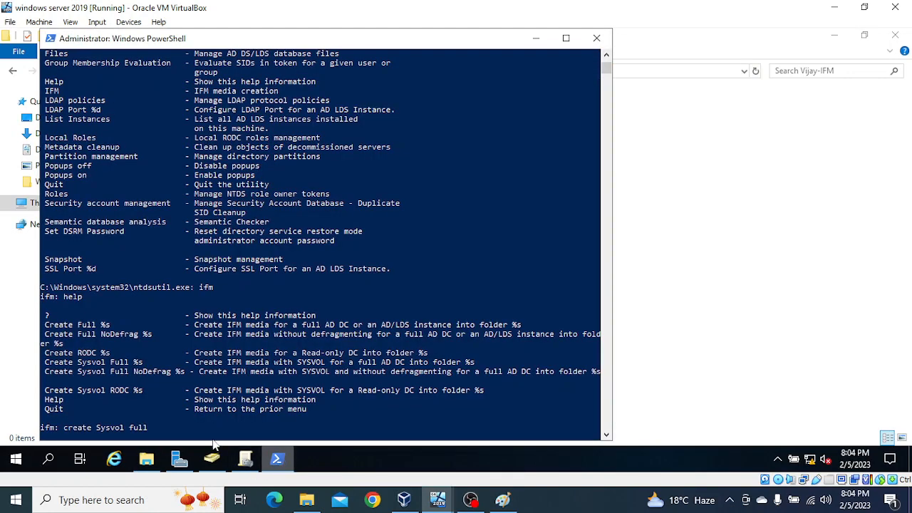
# Step: Paste C:\Vijay-IFM after 'create Sysvol full', run it, and review the successful IFM output
pyautogui.rightClick(167, 431)
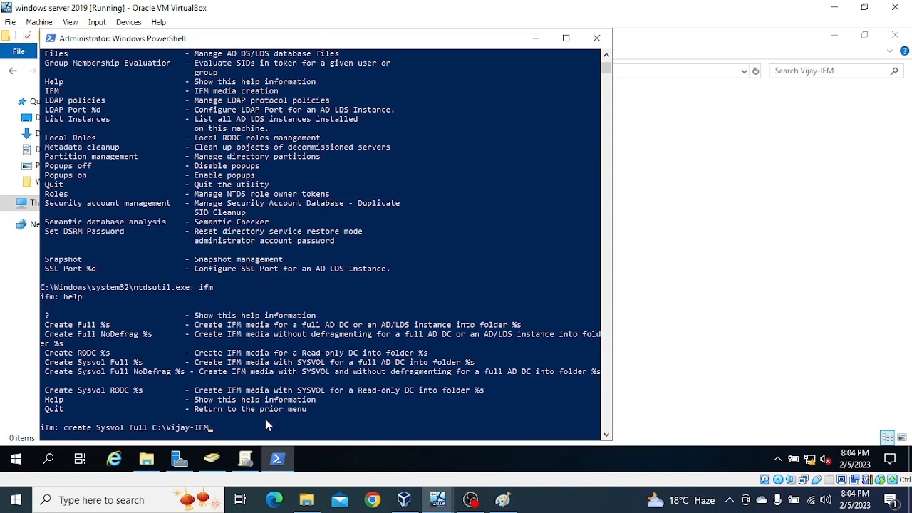
pyautogui.press('Return')
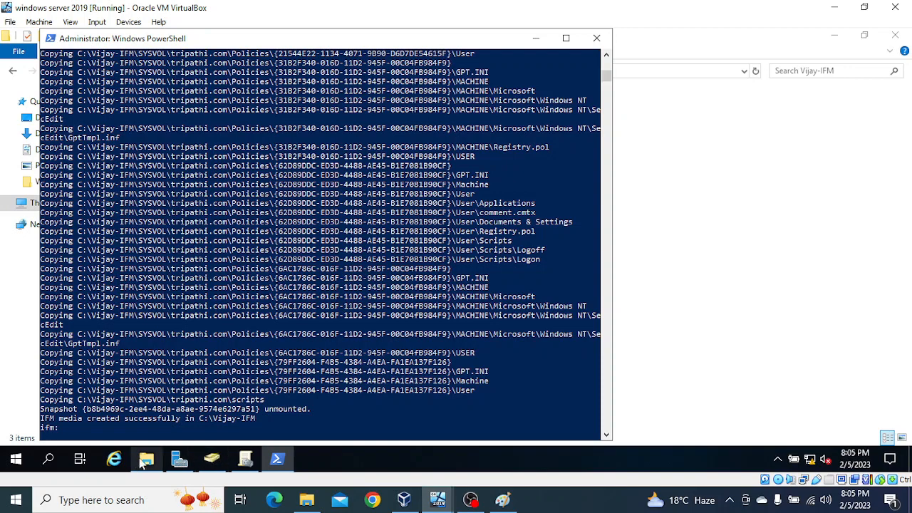
pyautogui.moveTo(143, 463)
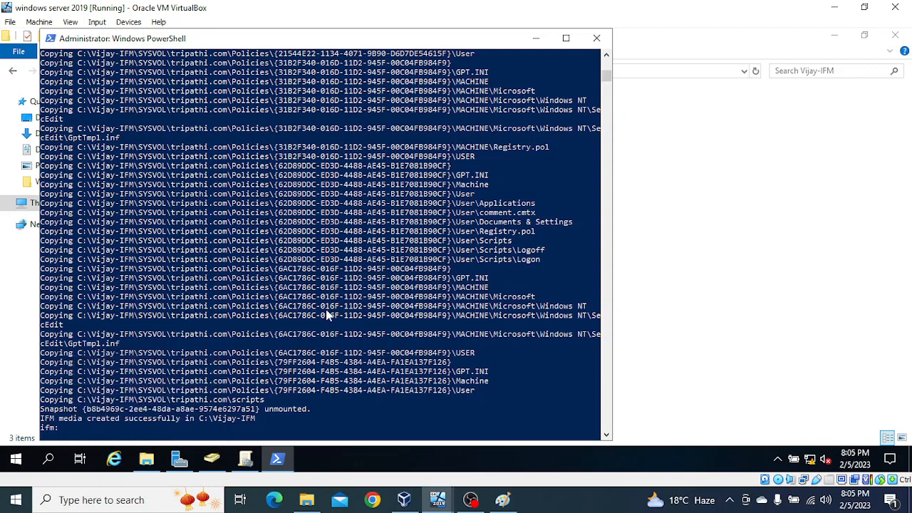
pyautogui.scroll(12, 326, 316)
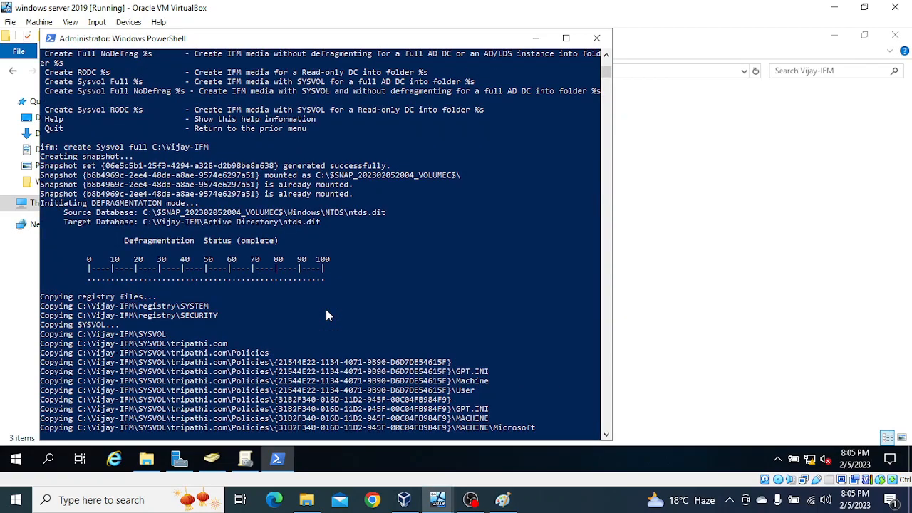
pyautogui.scroll(15, 326, 316)
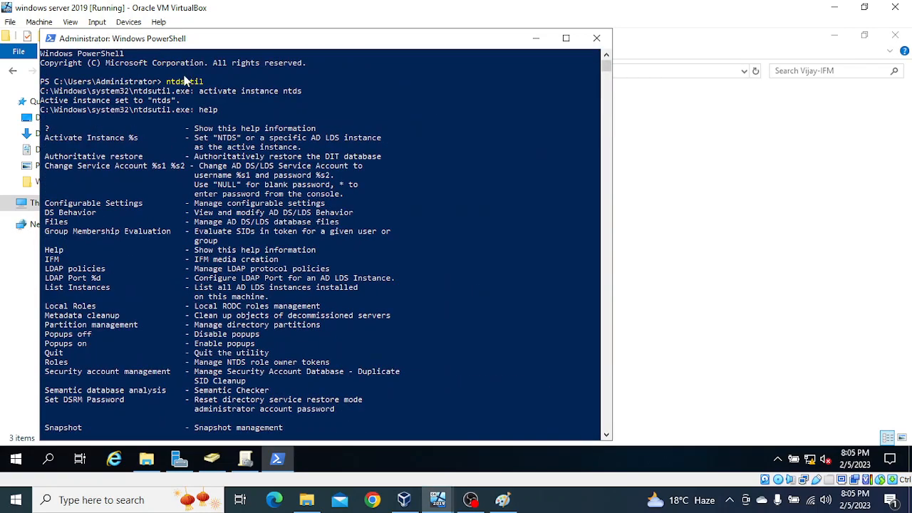
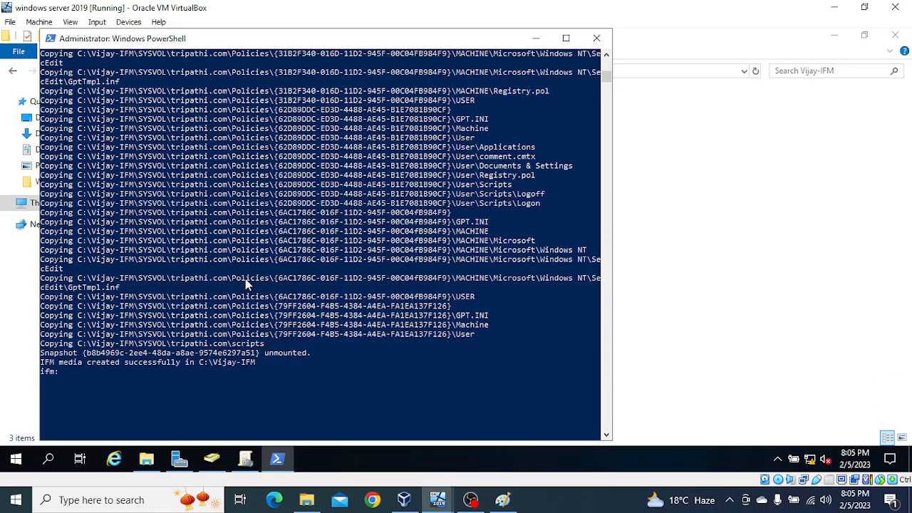
# Step: Scroll the PowerShell output up to review the ntds.dit defragmentation and registry/SYSVOL copy lines
pyautogui.scroll(8, 189, 294)
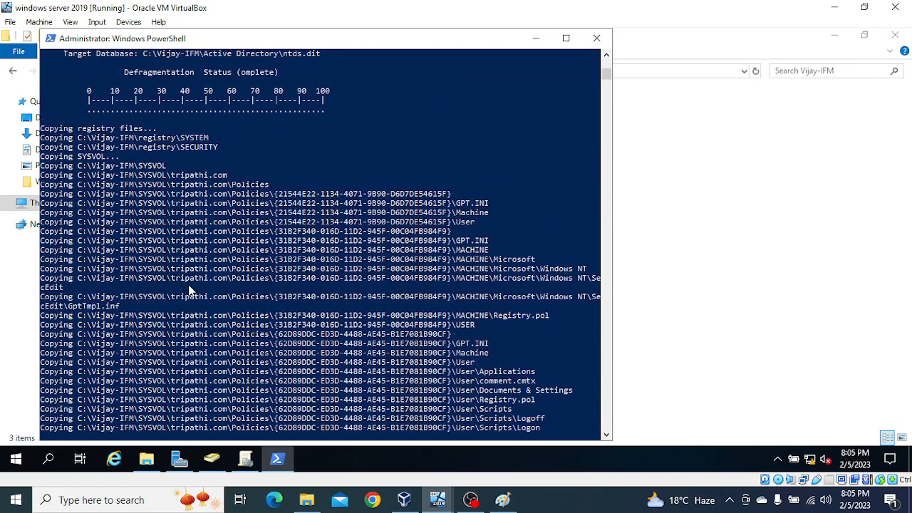
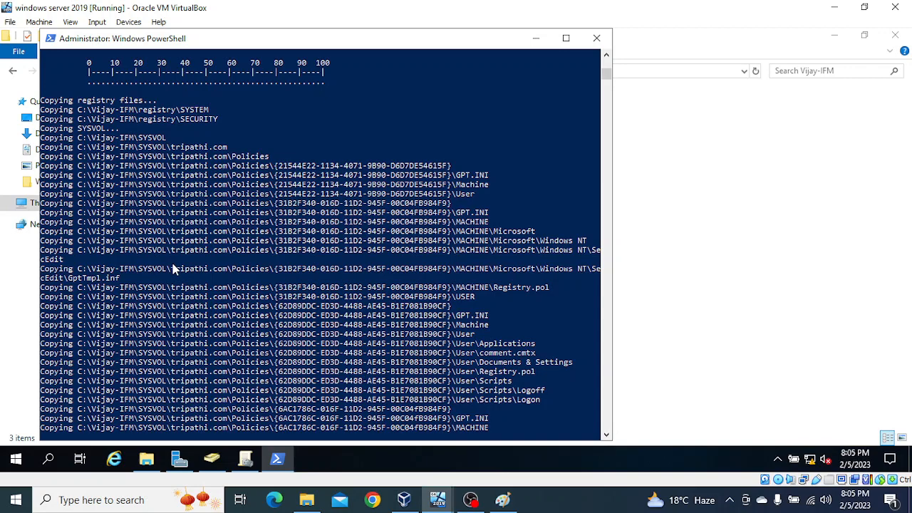
# Step: Back in File Explorer, open C:\Vijay-IFM to show its Active Directory, registry and SYSVOL subfolders
pyautogui.scroll(15, 172, 265)
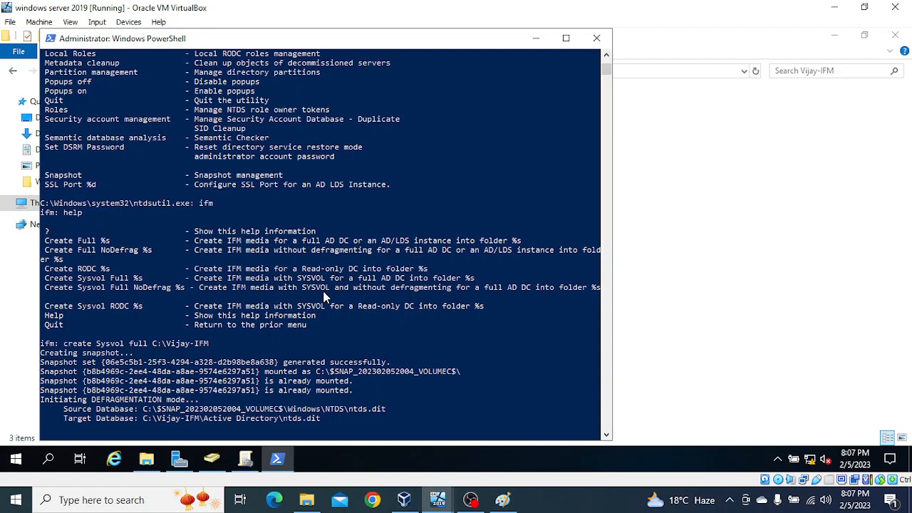
pyautogui.click(146, 459)
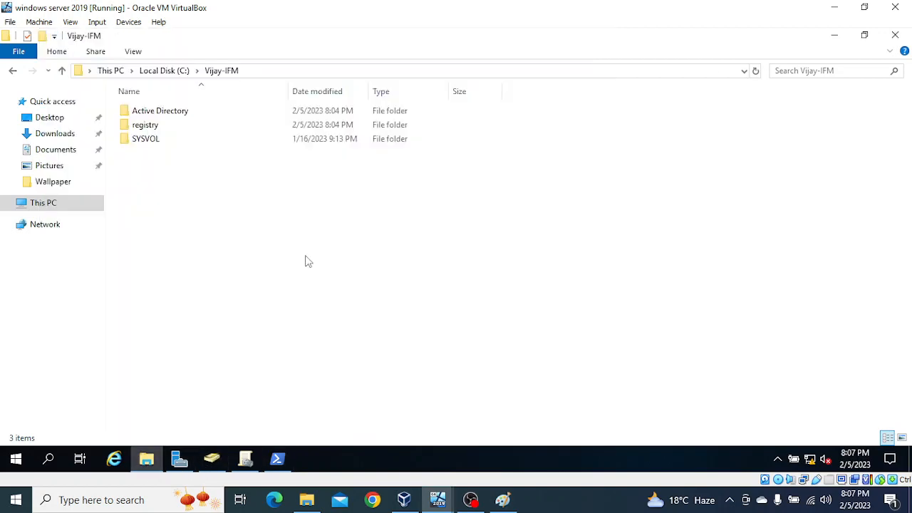
pyautogui.click(13, 70)
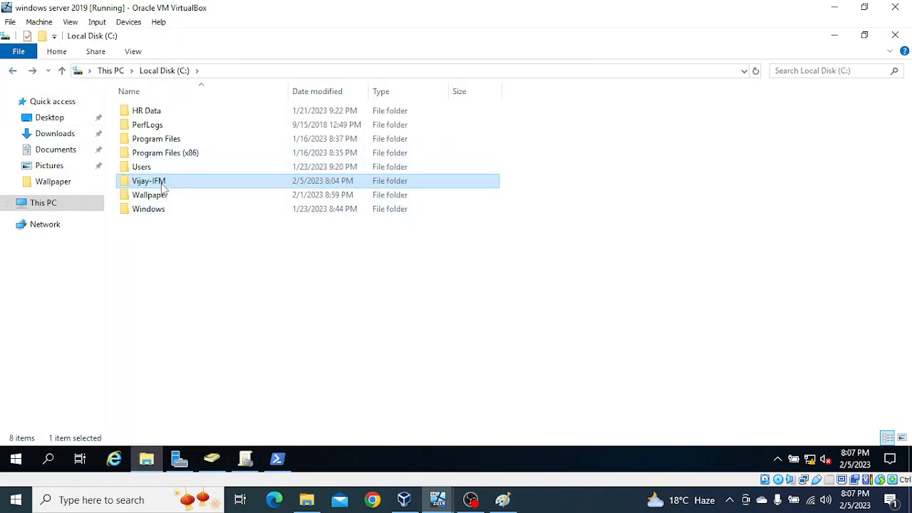
pyautogui.doubleClick(161, 184)
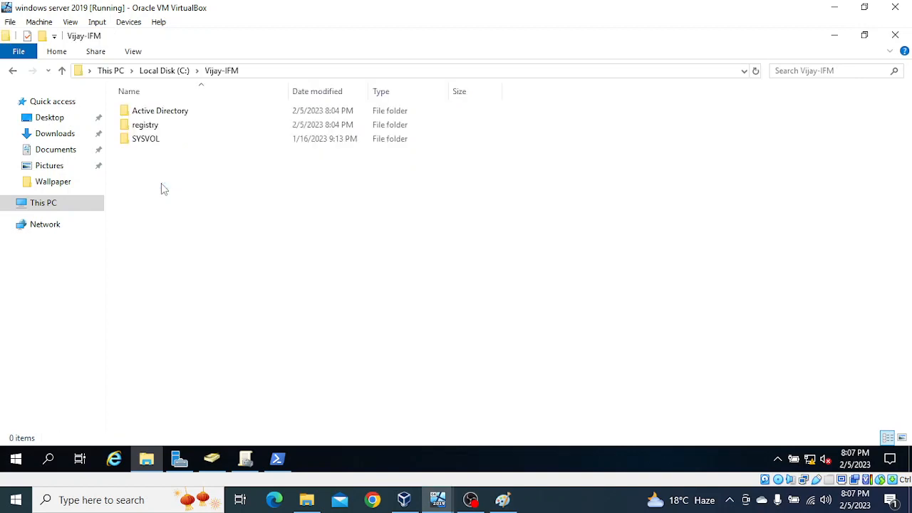
pyautogui.hotkey('ctrl', 'a')
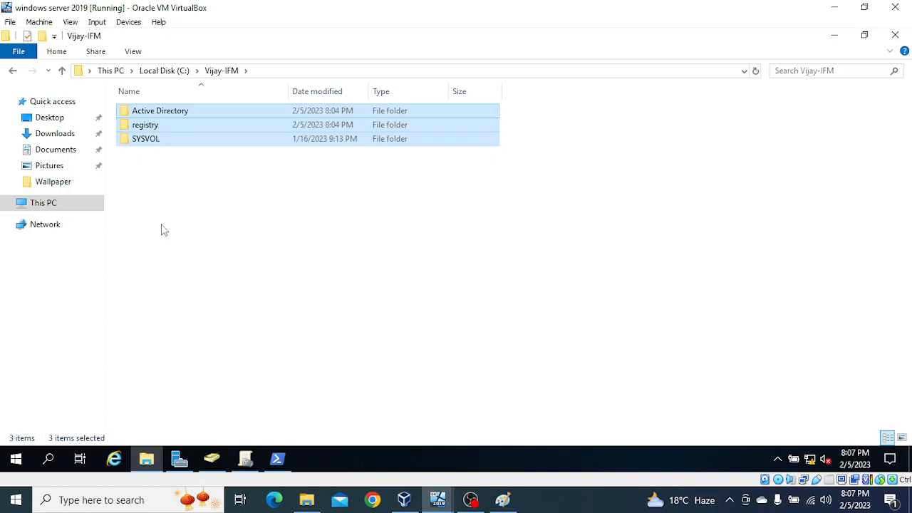
pyautogui.click(145, 204)
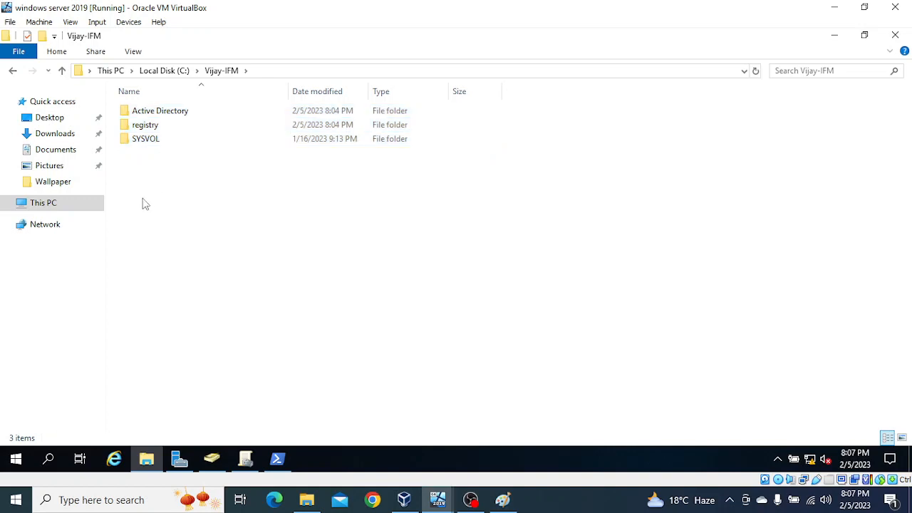
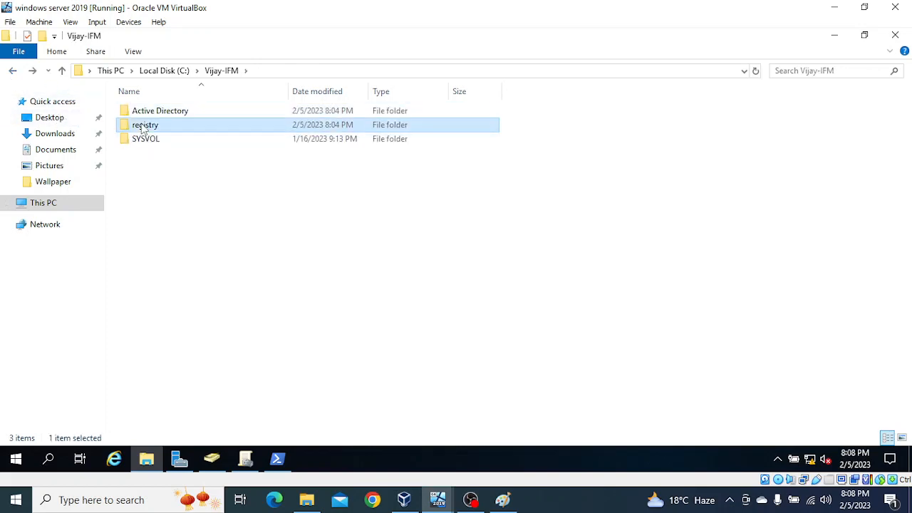
# Step: Inspect the IFM registry folder and SYSVOL > tripathi.com > Policies, then switch to Group Policy Management
pyautogui.doubleClick(143, 126)
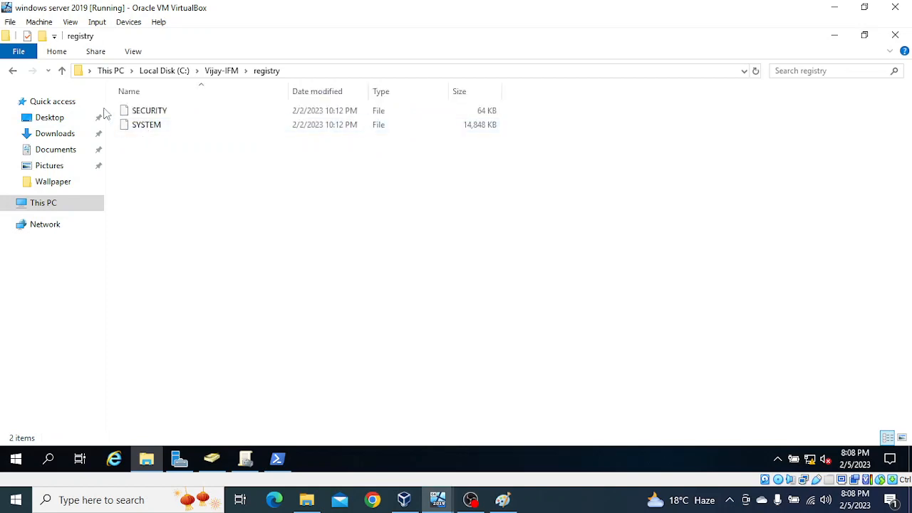
pyautogui.click(12, 71)
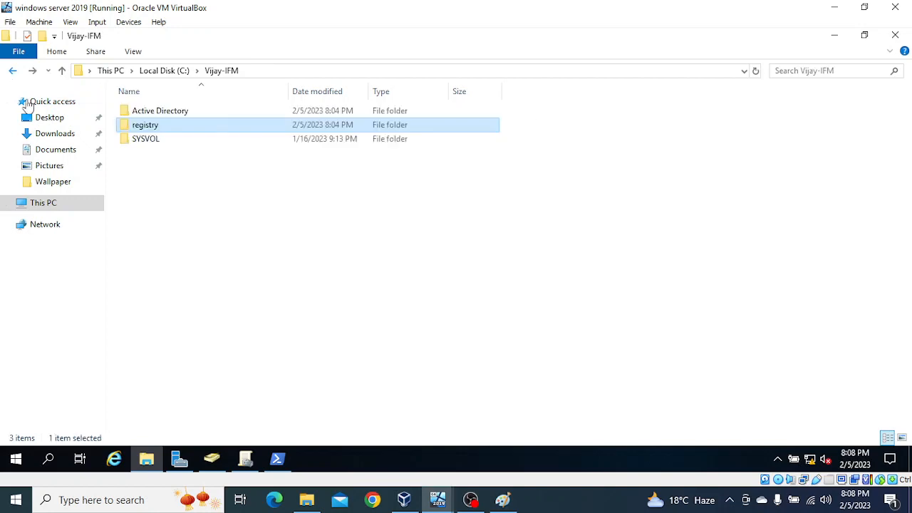
pyautogui.doubleClick(149, 142)
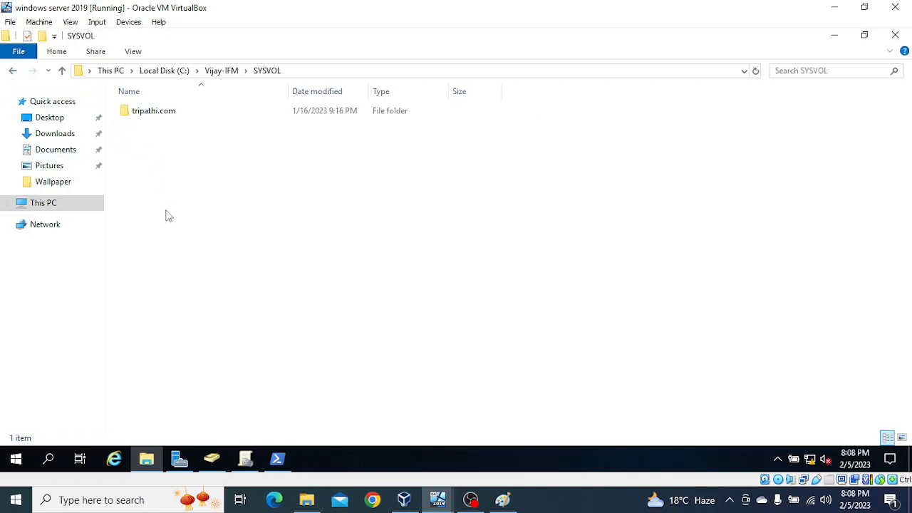
pyautogui.doubleClick(156, 113)
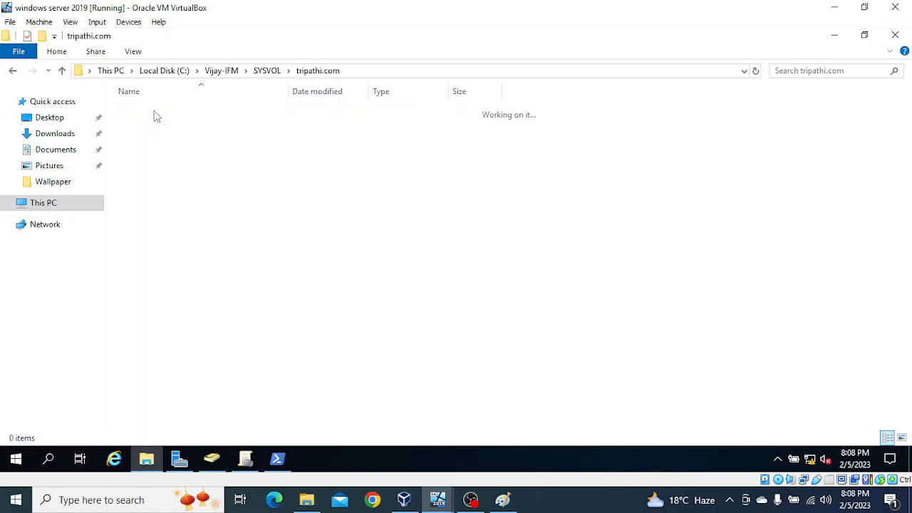
pyautogui.doubleClick(156, 116)
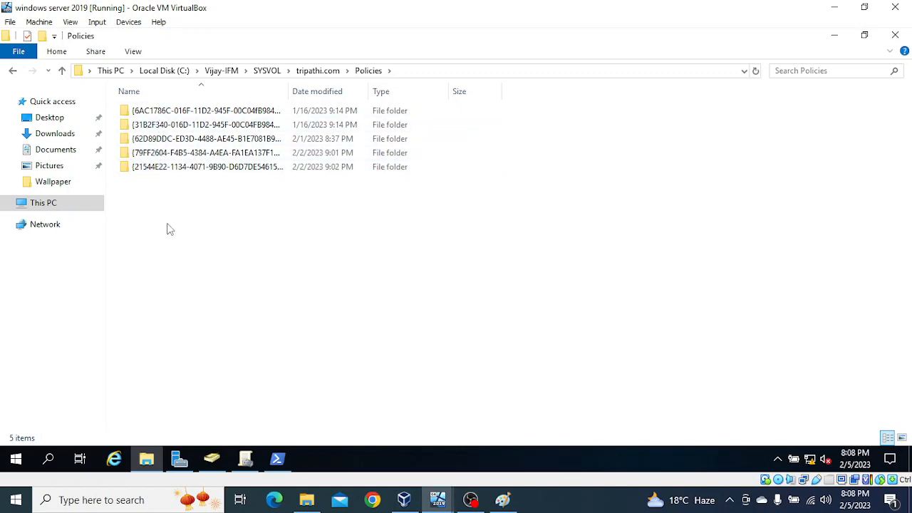
pyautogui.click(246, 462)
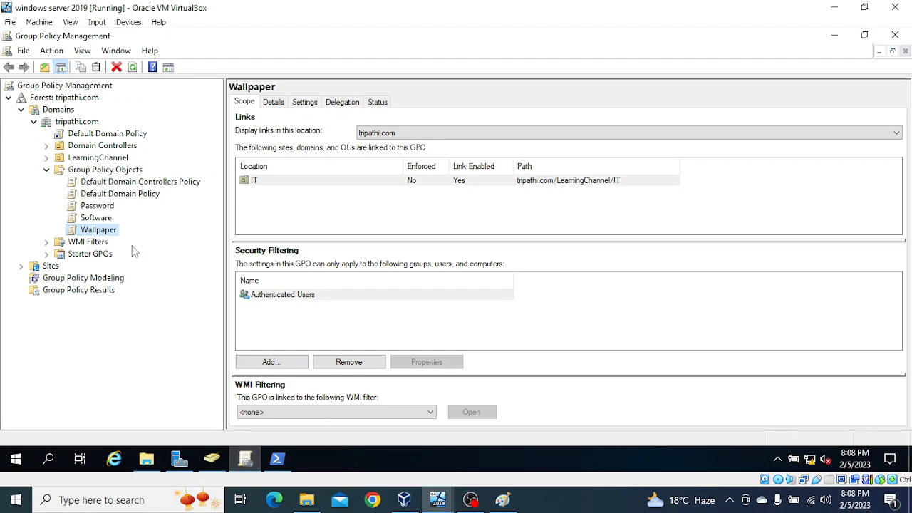
# Step: Switch back to the IFM Policies folder listing the five GUID policy folders
pyautogui.click(147, 460)
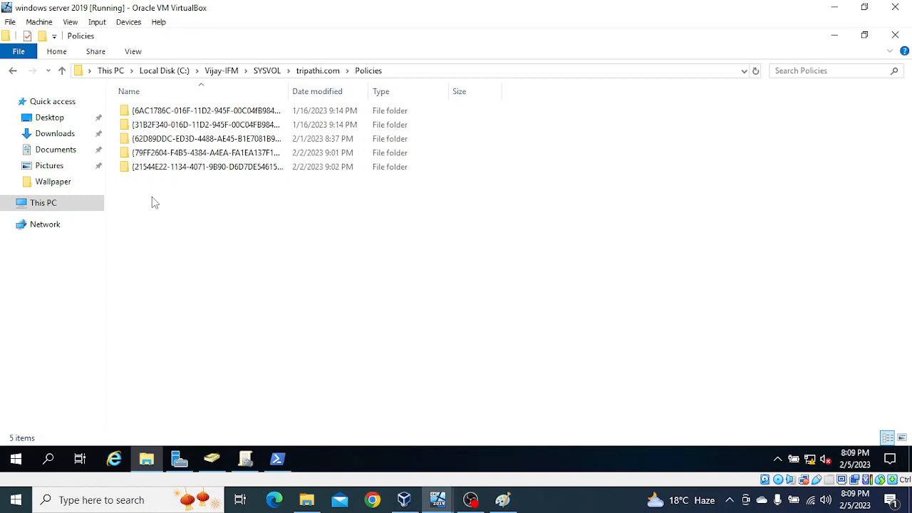
# Step: On the second server's VM, open \\192.168.1.50\c$ from the Run box
pyautogui.moveTo(437, 499)
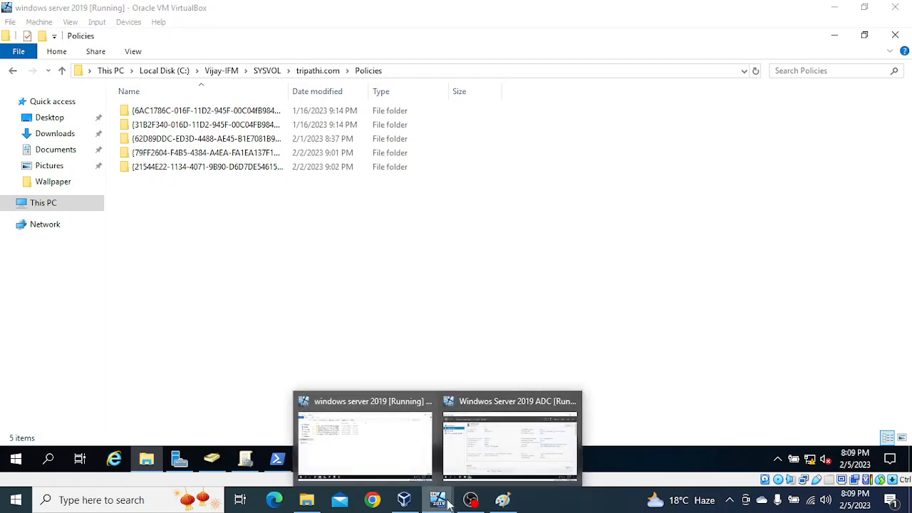
pyautogui.click(498, 450)
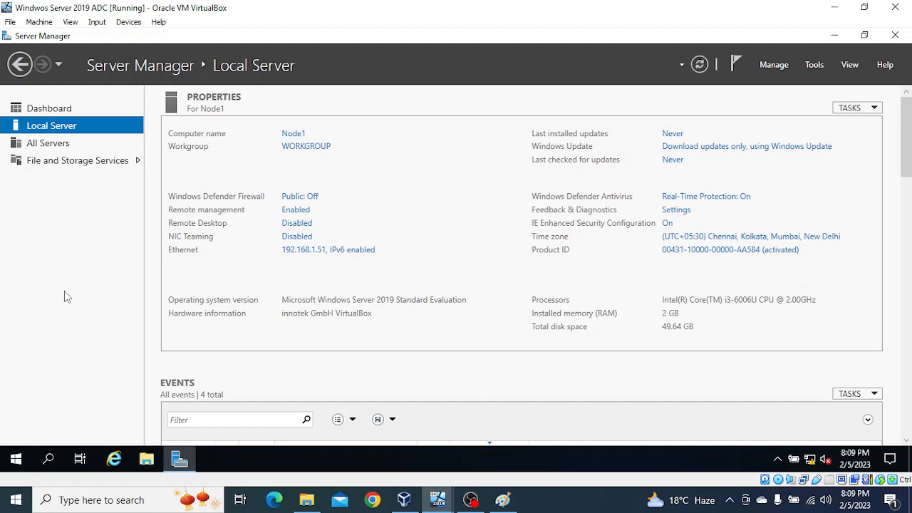
pyautogui.press('super+r')
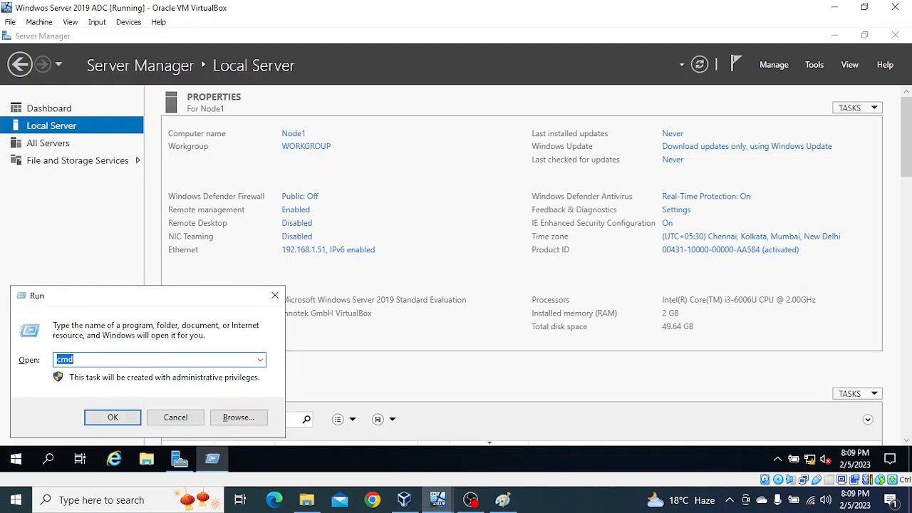
pyautogui.write('\\192.168.1.50')
pyautogui.press('BackSpace')
pyautogui.press('BackSpace')
pyautogui.write('\\c$')
pyautogui.press('Return')
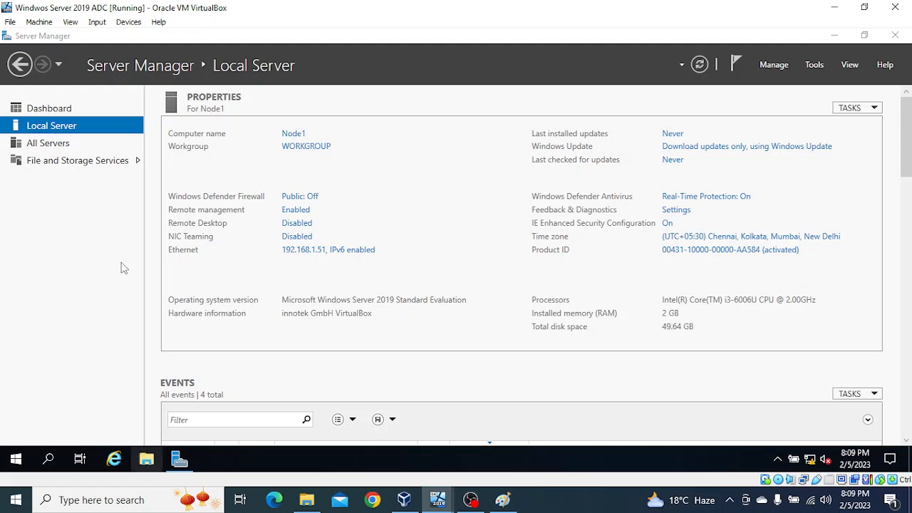
# Step: Copy the Vijay-IFM folder from the 192.168.1.50 C$ share and paste it into Node1's Local Disk (C:)
pyautogui.click(146, 459)
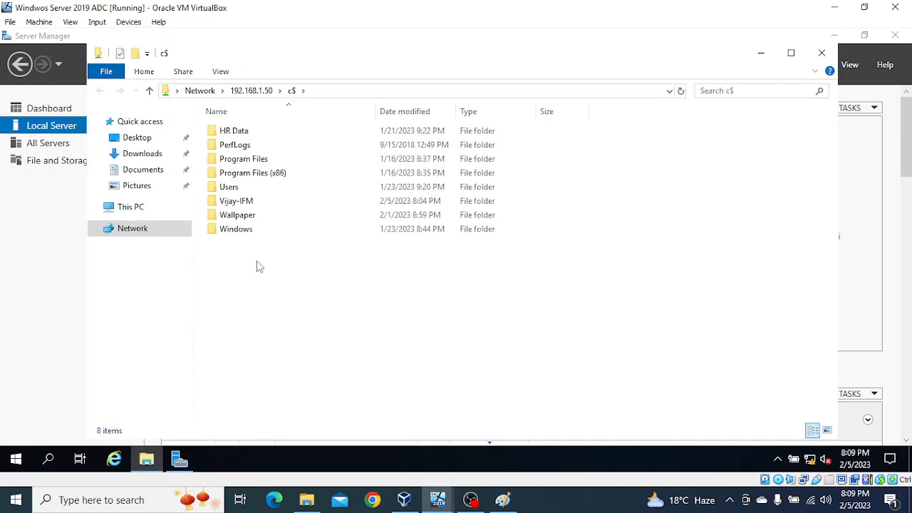
pyautogui.click(245, 203)
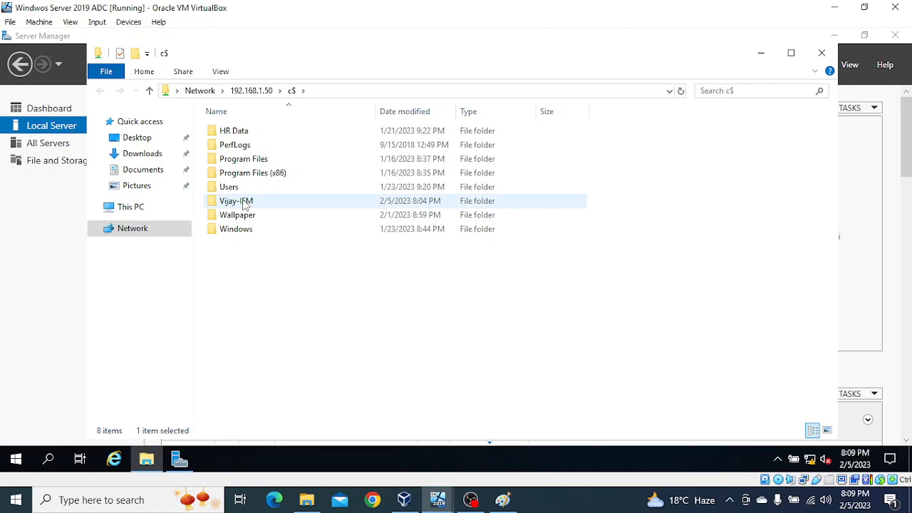
pyautogui.doubleClick(244, 203)
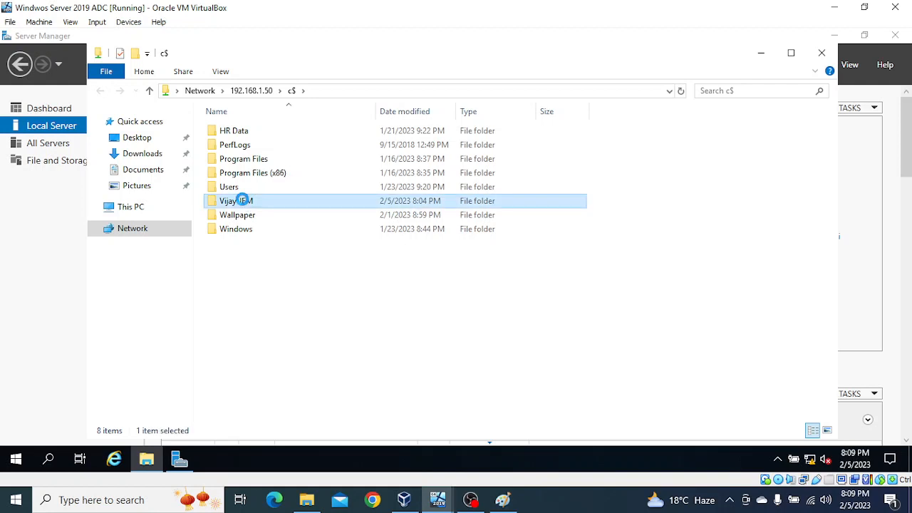
pyautogui.rightClick(243, 201)
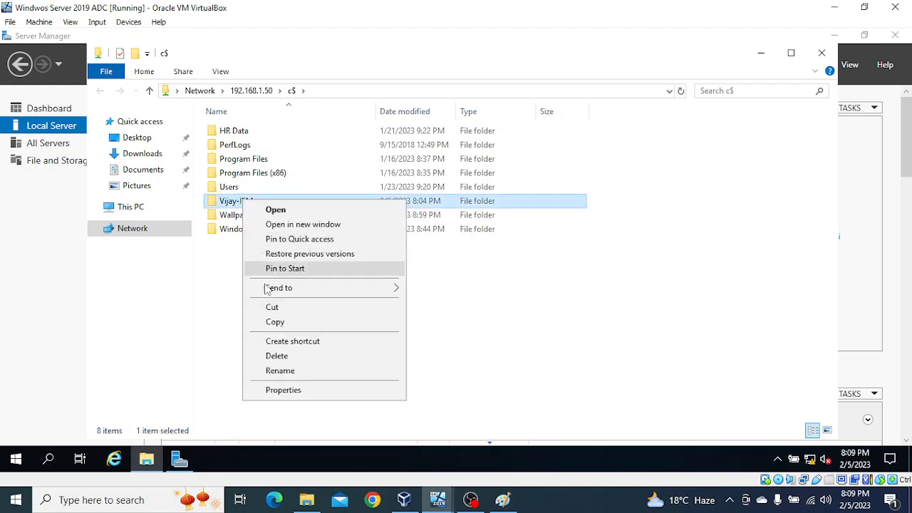
pyautogui.click(272, 322)
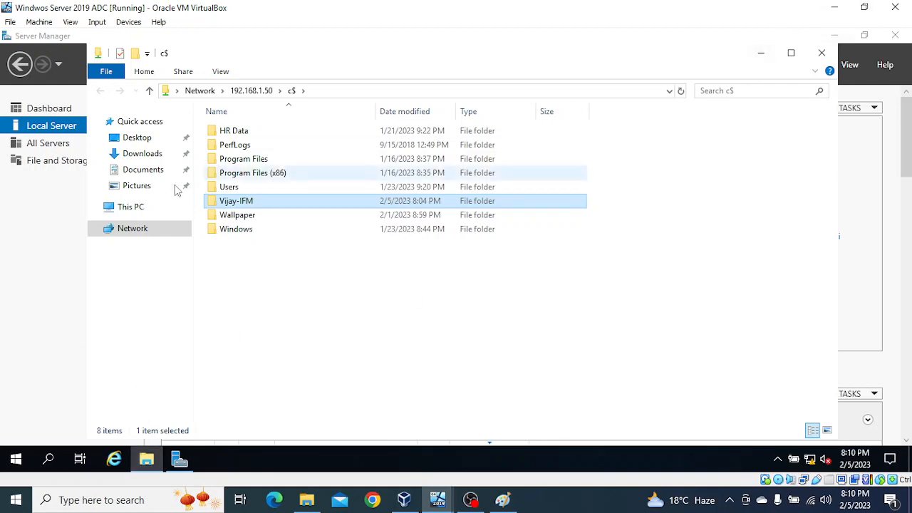
pyautogui.click(124, 205)
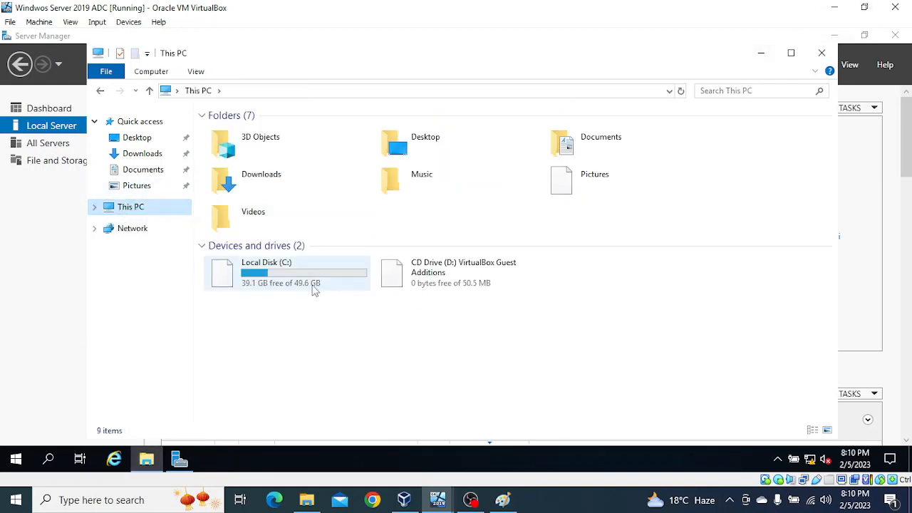
pyautogui.doubleClick(314, 290)
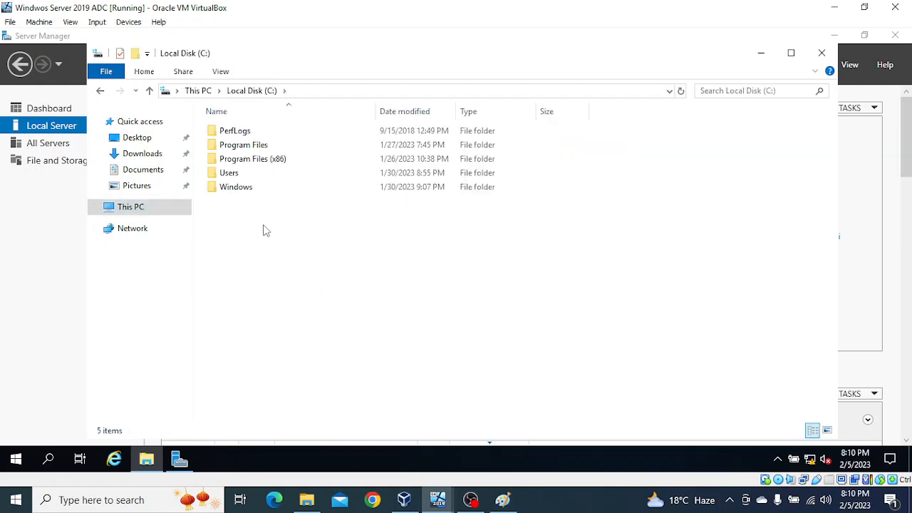
pyautogui.rightClick(263, 230)
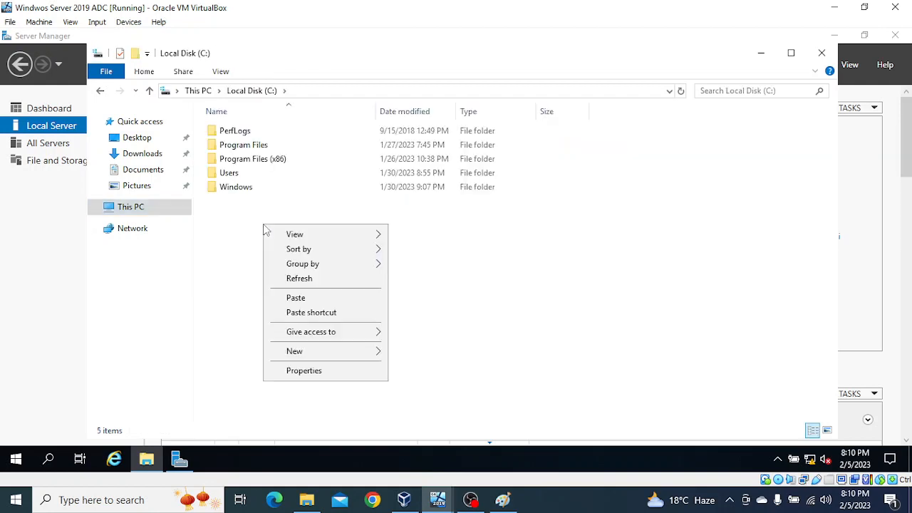
pyautogui.click(297, 299)
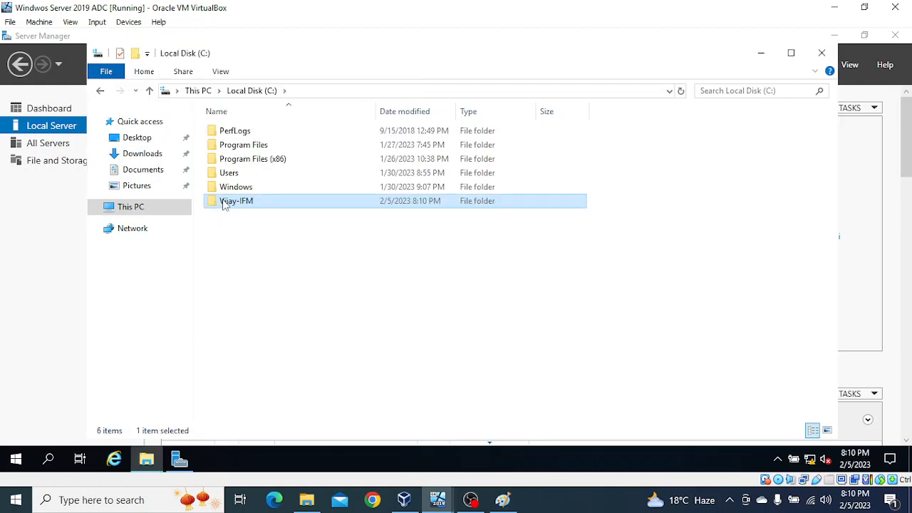
pyautogui.moveTo(229, 208)
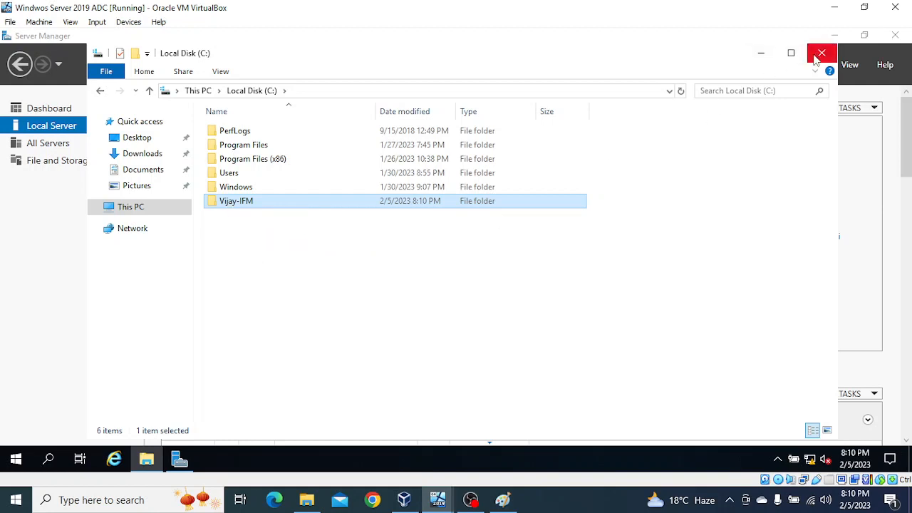
# Step: Start the Add Roles and Features Wizard, keeping role-based installation on the local server
pyautogui.click(760, 53)
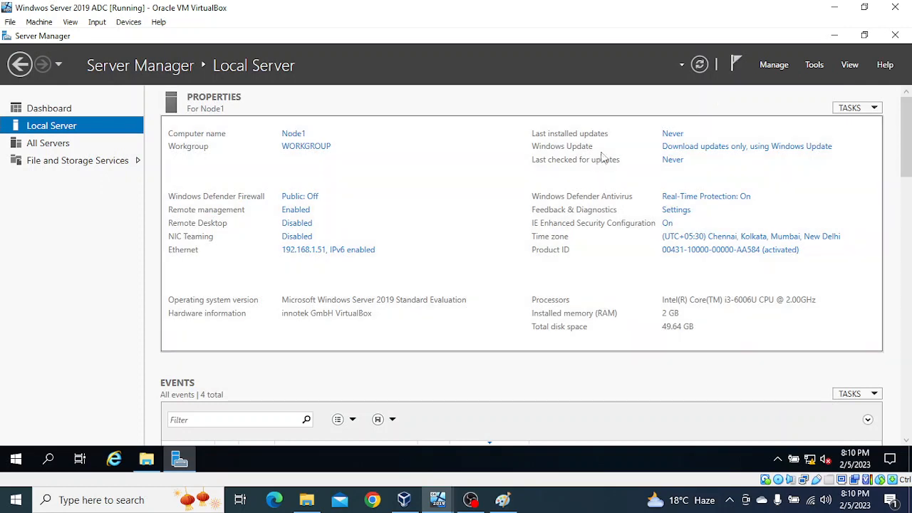
pyautogui.click(817, 67)
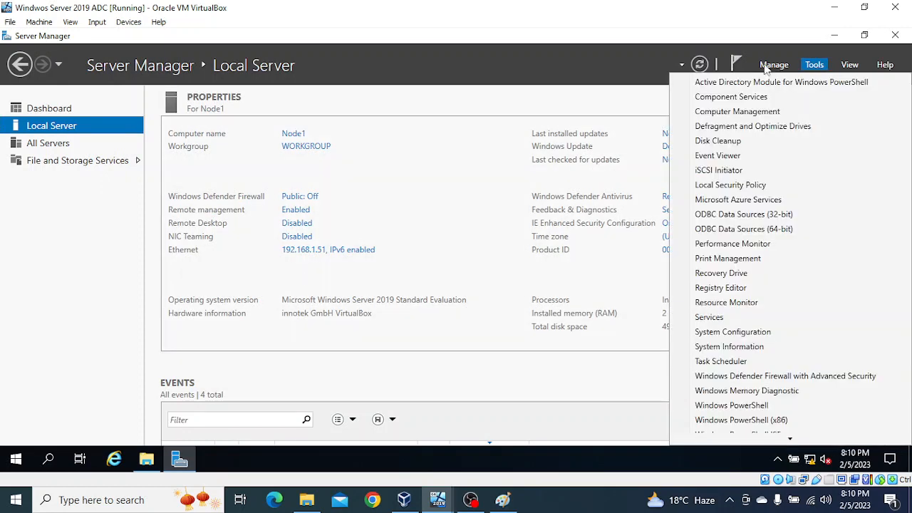
pyautogui.click(769, 69)
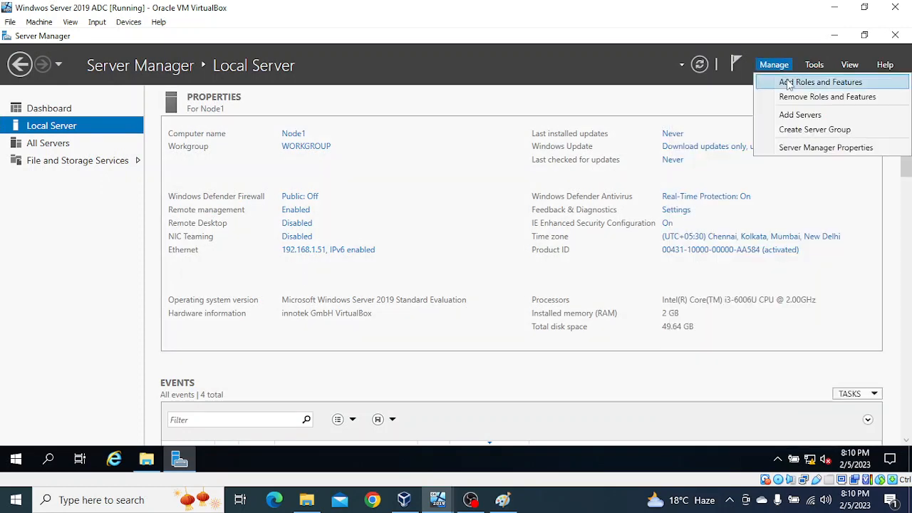
pyautogui.click(787, 83)
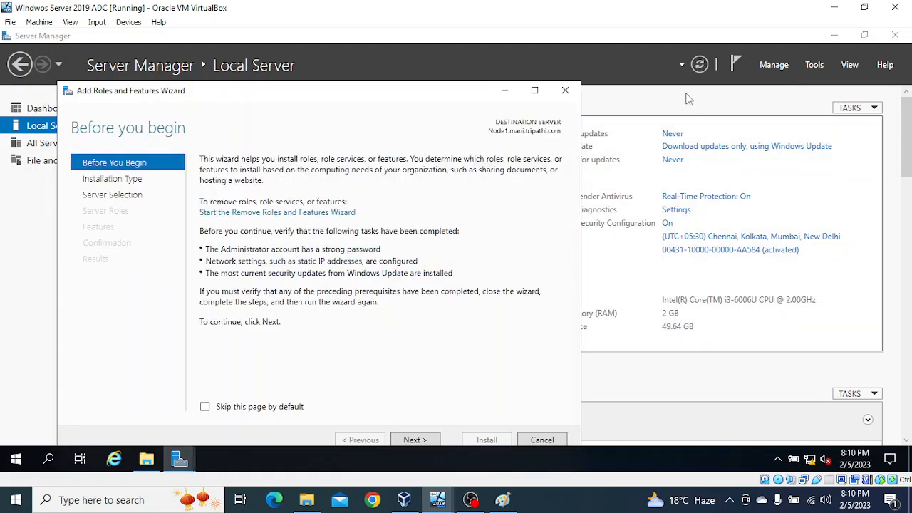
pyautogui.click(414, 440)
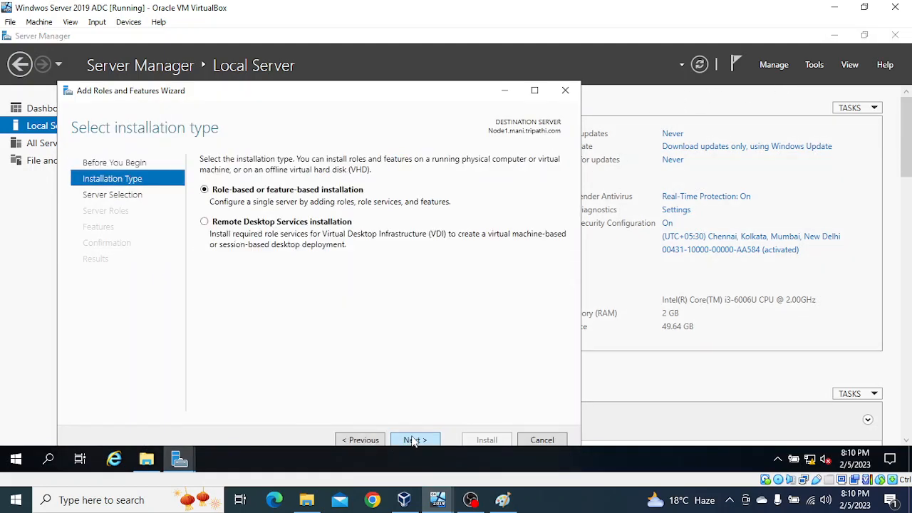
pyautogui.click(414, 439)
pyautogui.click(414, 439)
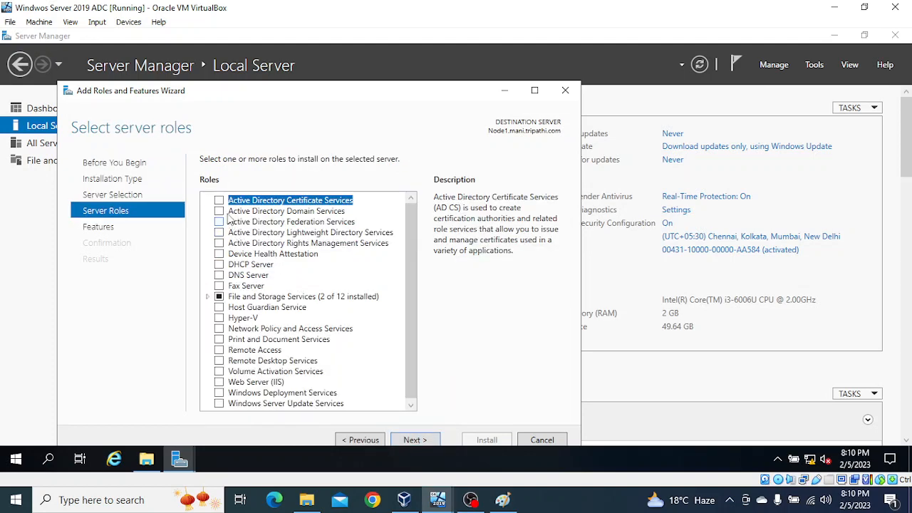
# Step: Select Active Directory Domain Services with its management tools and allow automatic restarts
pyautogui.click(219, 211)
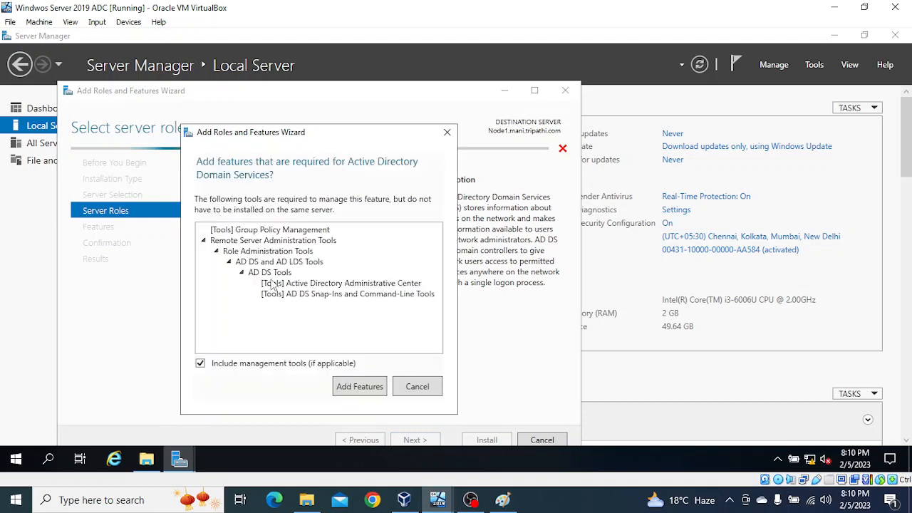
pyautogui.click(359, 386)
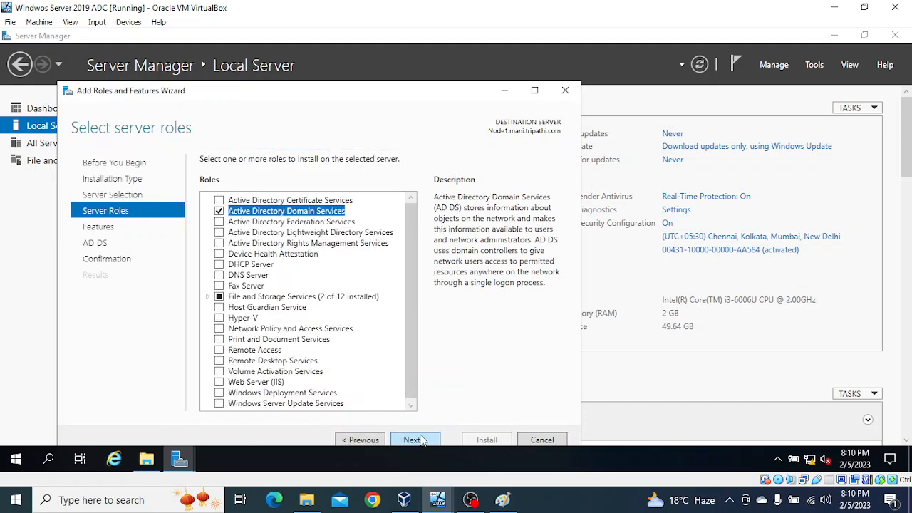
pyautogui.click(413, 440)
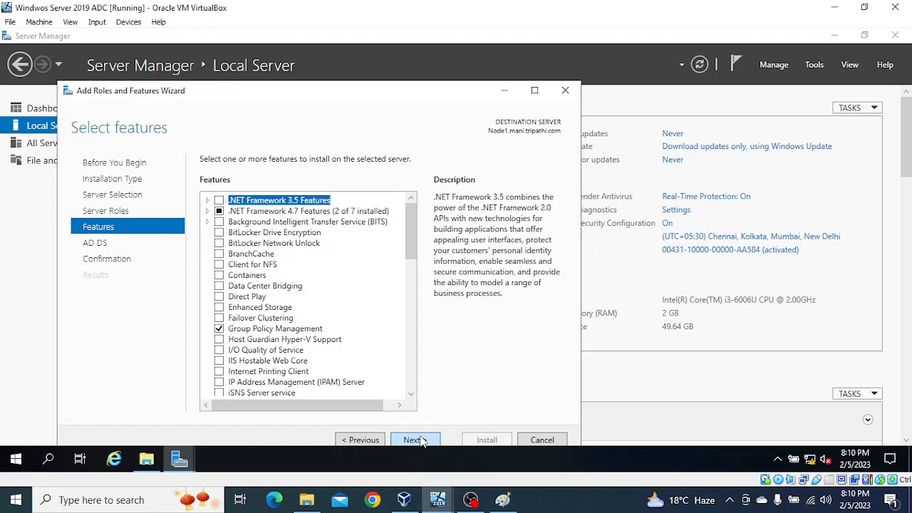
pyautogui.click(415, 439)
pyautogui.click(415, 439)
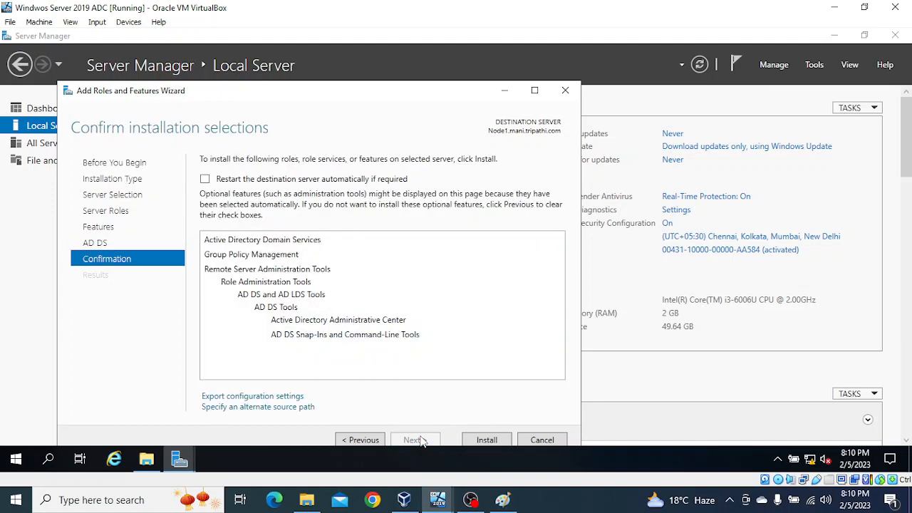
pyautogui.click(205, 179)
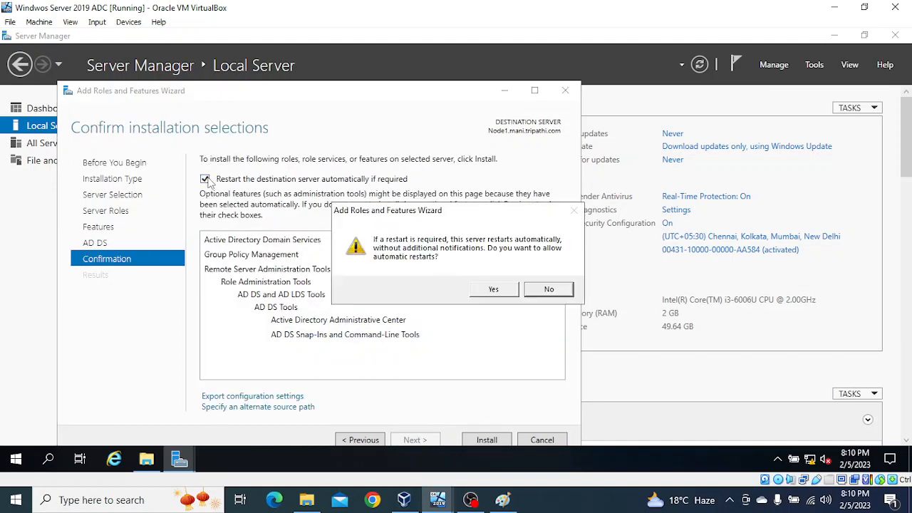
pyautogui.click(490, 292)
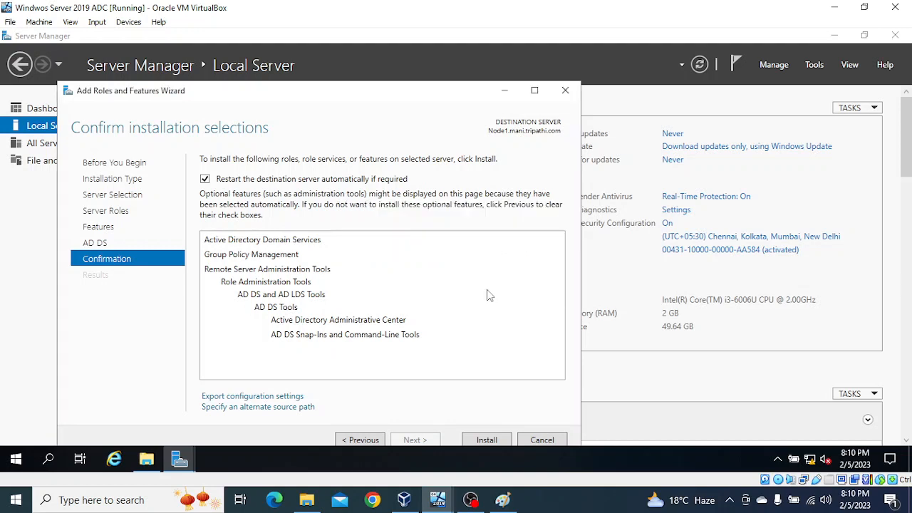
# Step: Install AD DS, Group Policy Management and the AD DS tools, letting the progress run
pyautogui.click(487, 439)
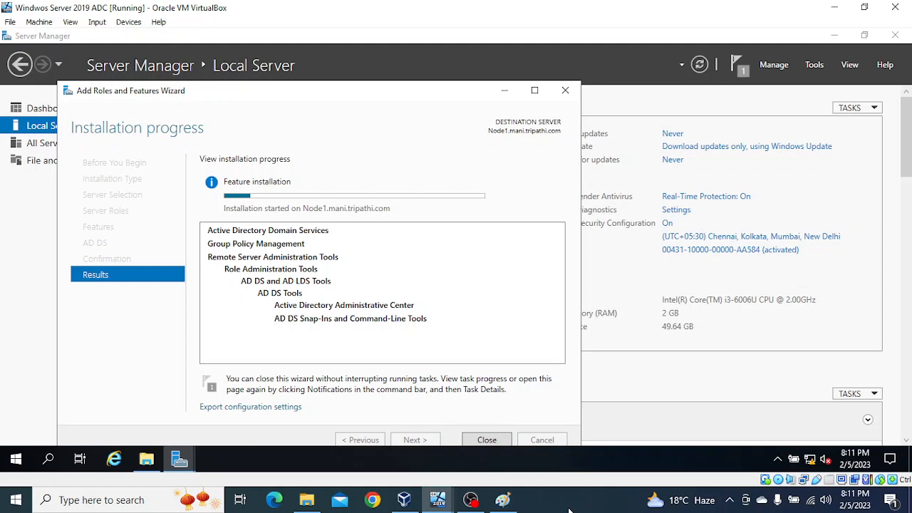
pyautogui.click(570, 511)
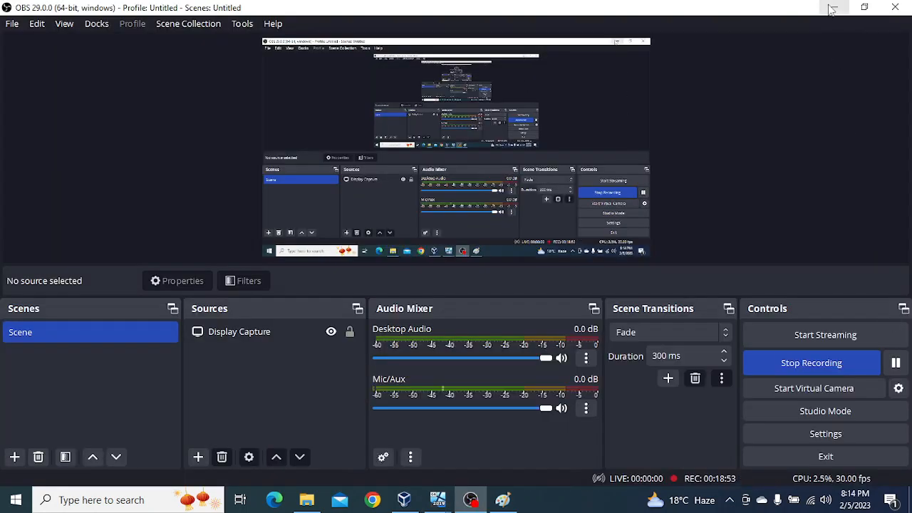
# Step: Minimize OBS Studio and return to the VirtualBox wizard showing AD DS installed successfully
pyautogui.click(830, 5)
pyautogui.click(597, 507)
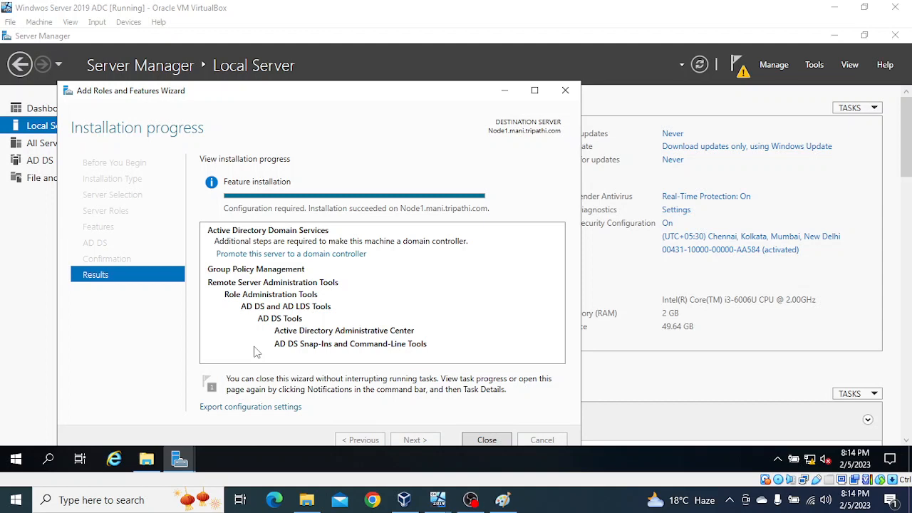
pyautogui.click(291, 255)
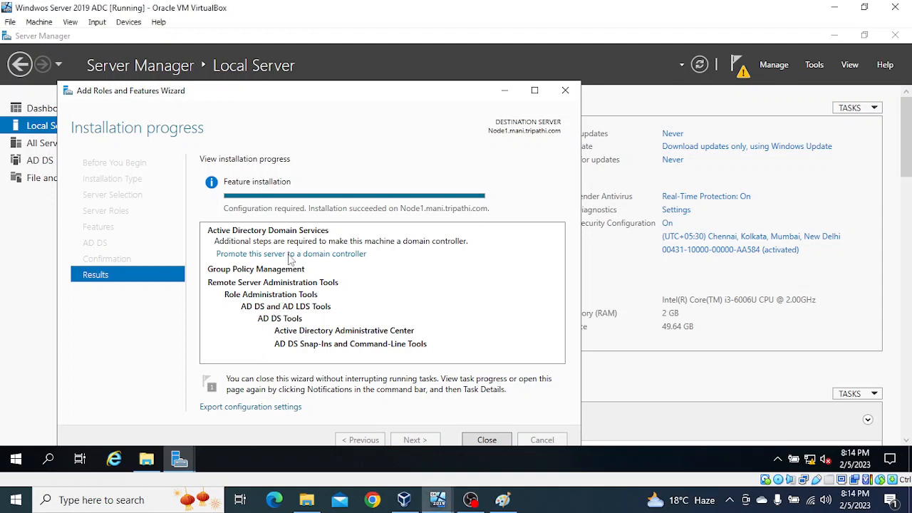
# Step: Begin promotion as an additional domain controller in an existing domain and browse for the domain
pyautogui.click(289, 255)
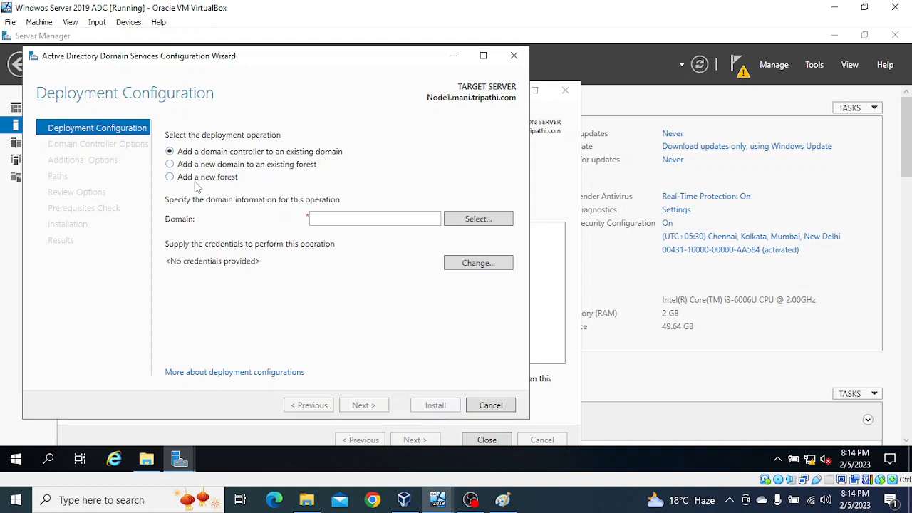
pyautogui.click(428, 219)
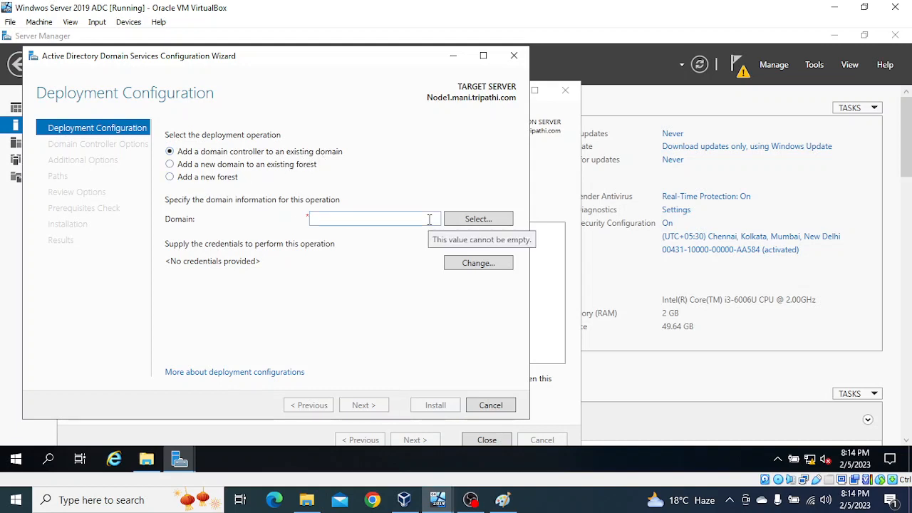
pyautogui.click(490, 222)
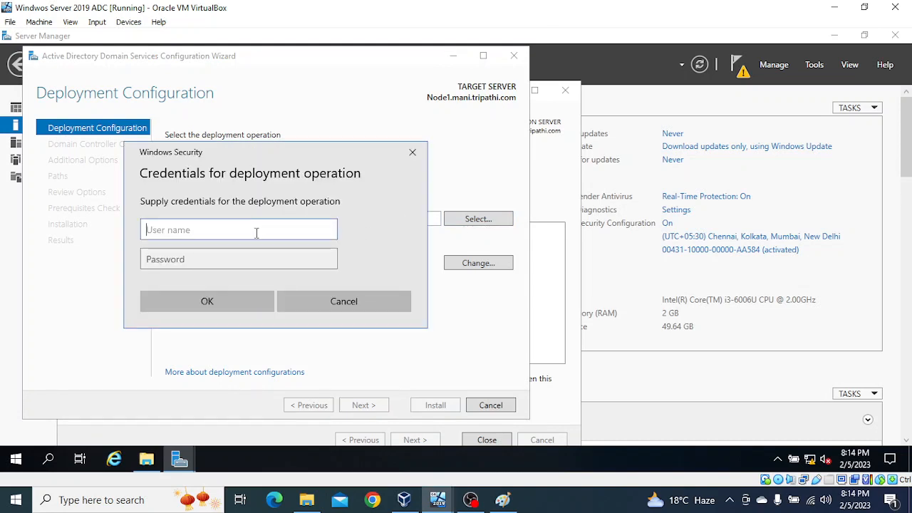
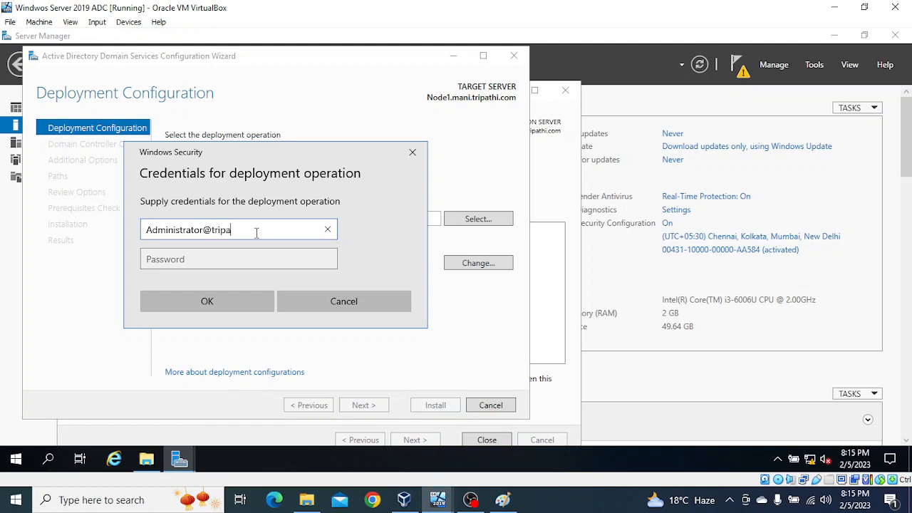
# Step: Authenticate with the domain administrator's credentials and pick tripathi.com as the target domain
pyautogui.press('Tab')
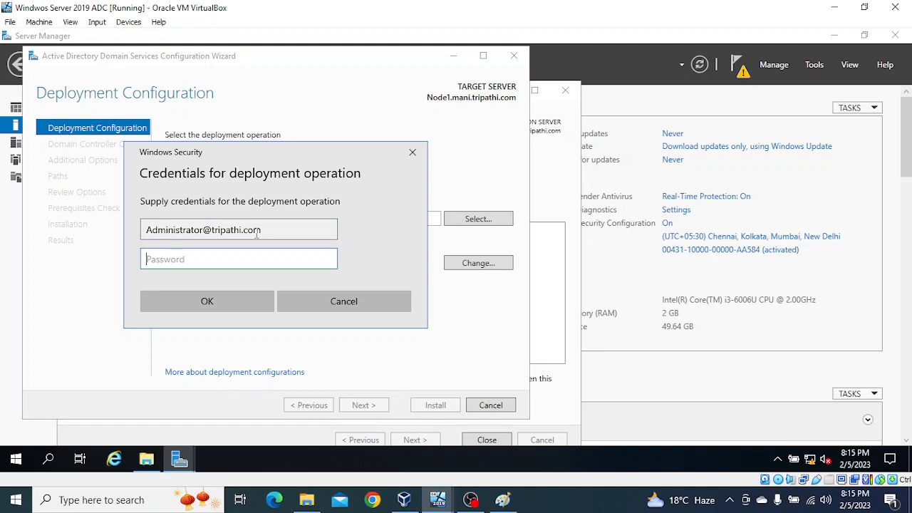
pyautogui.write('••••••••••')
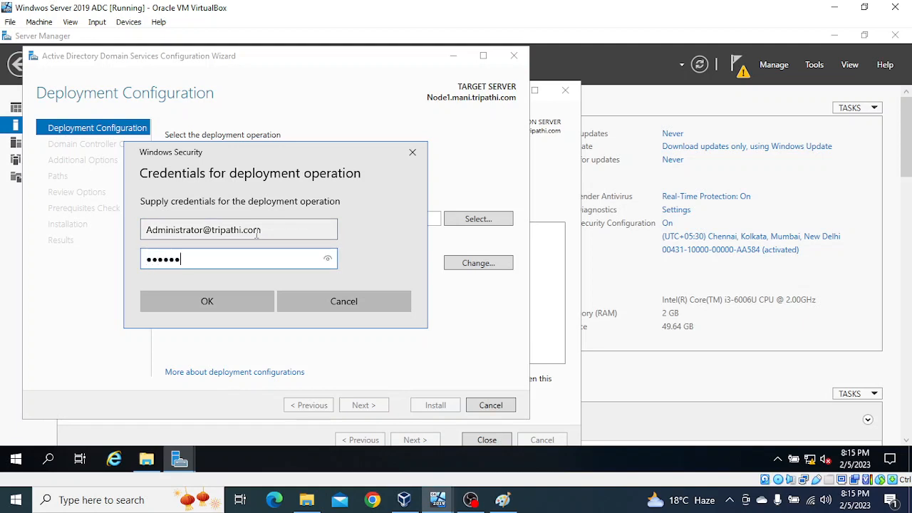
pyautogui.click(205, 301)
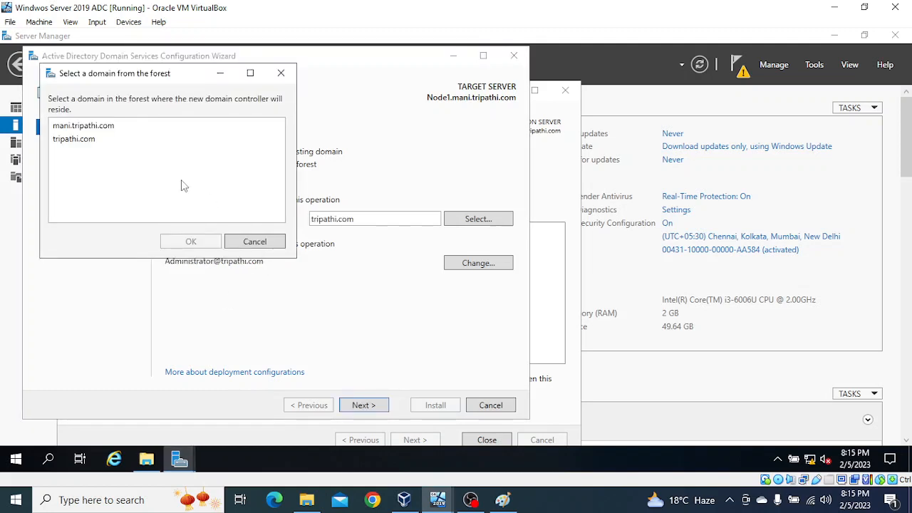
pyautogui.click(66, 143)
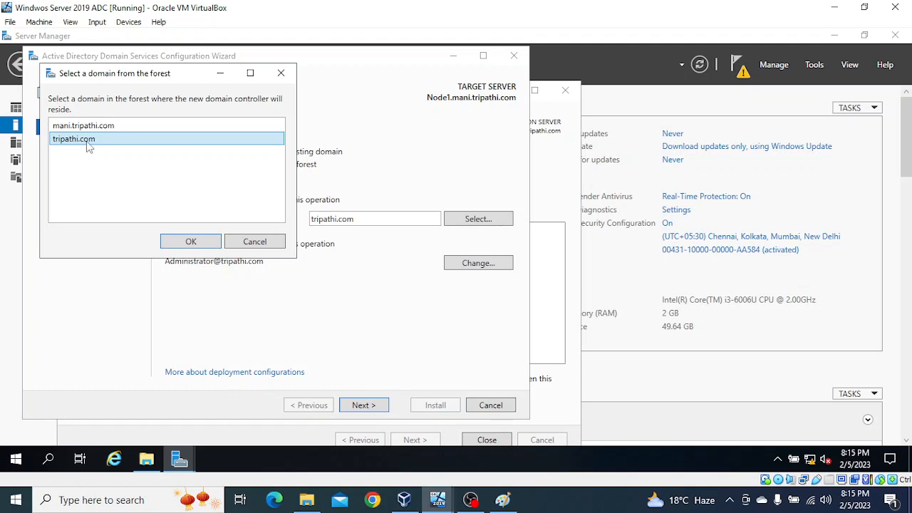
pyautogui.click(189, 244)
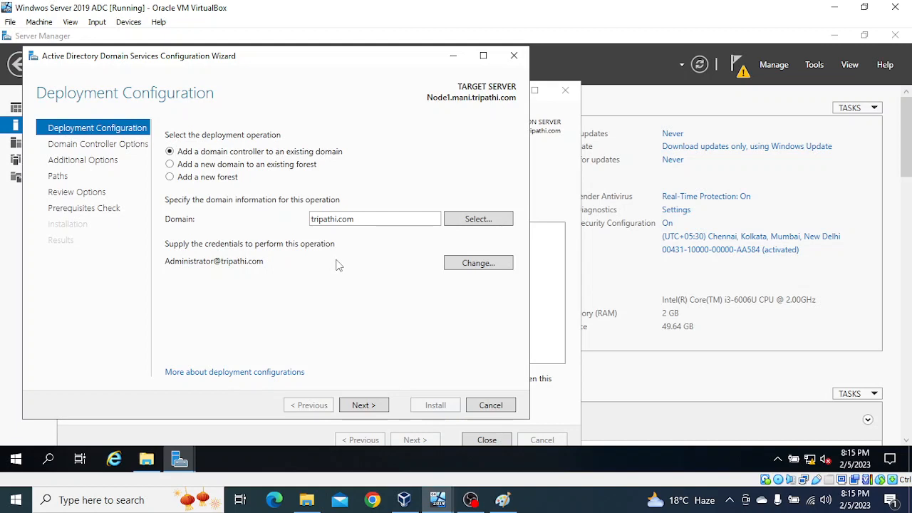
# Step: Enter and confirm the DSRM password, keeping DNS server and Global Catalog enabled
pyautogui.click(361, 405)
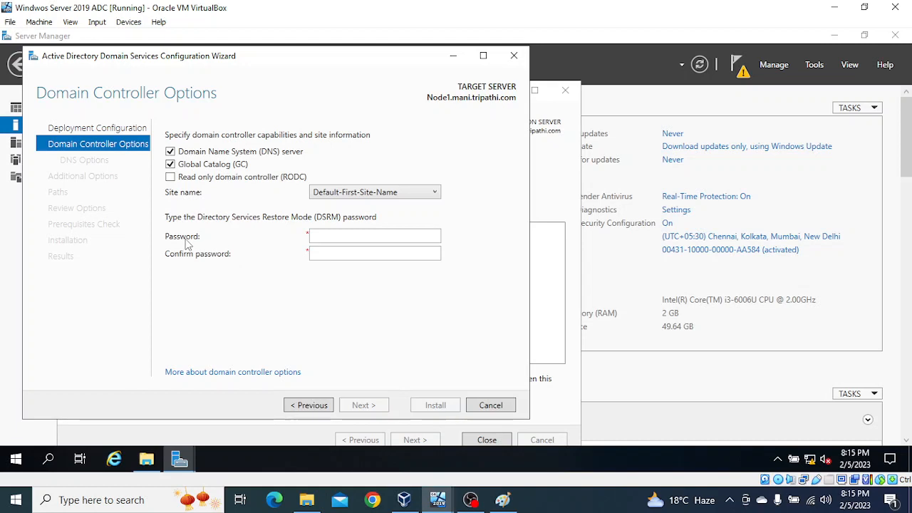
pyautogui.click(356, 241)
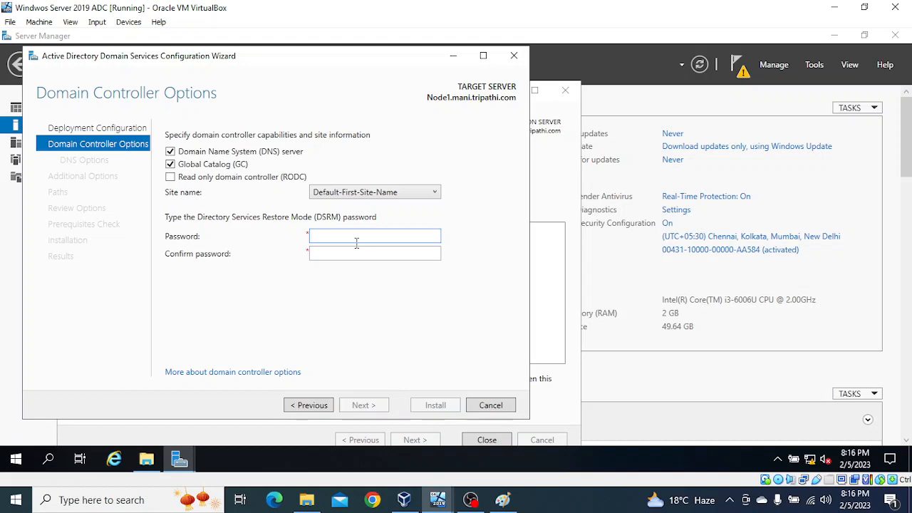
pyautogui.write('•••••••••••')
pyautogui.press('Tab')
pyautogui.write('•••••••')
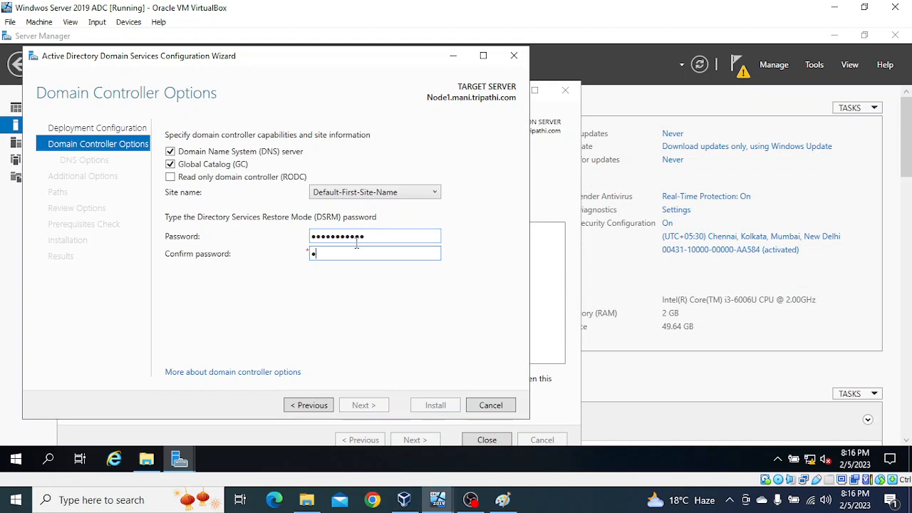
pyautogui.write('••••')
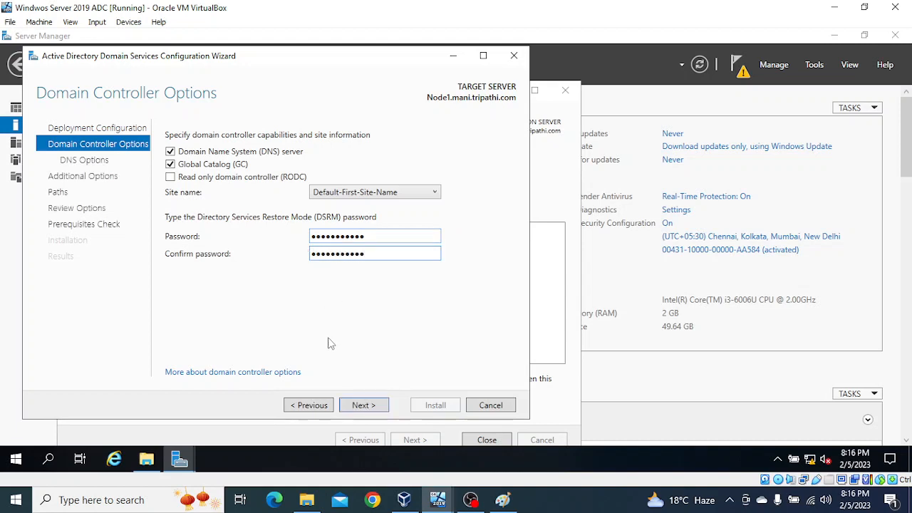
pyautogui.click(378, 407)
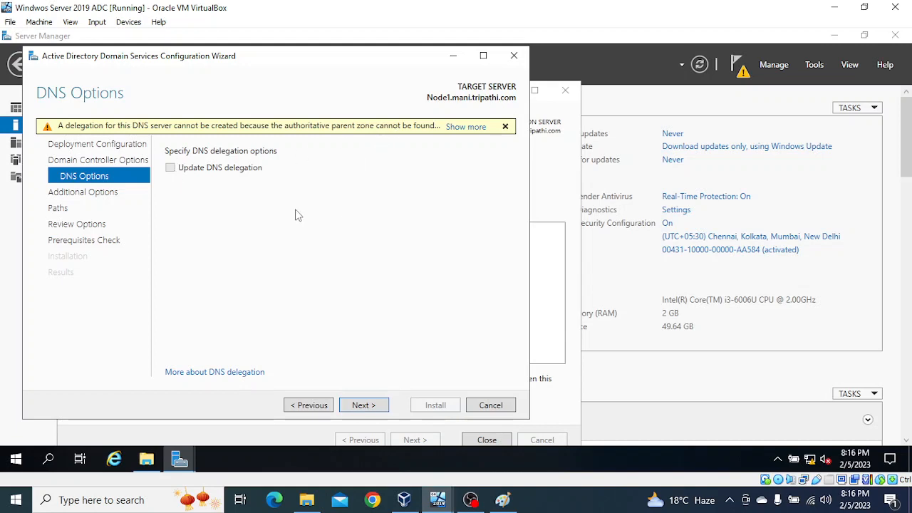
# Step: Choose DC1.tripathi.com as the replication source and enable Install from media
pyautogui.click(363, 404)
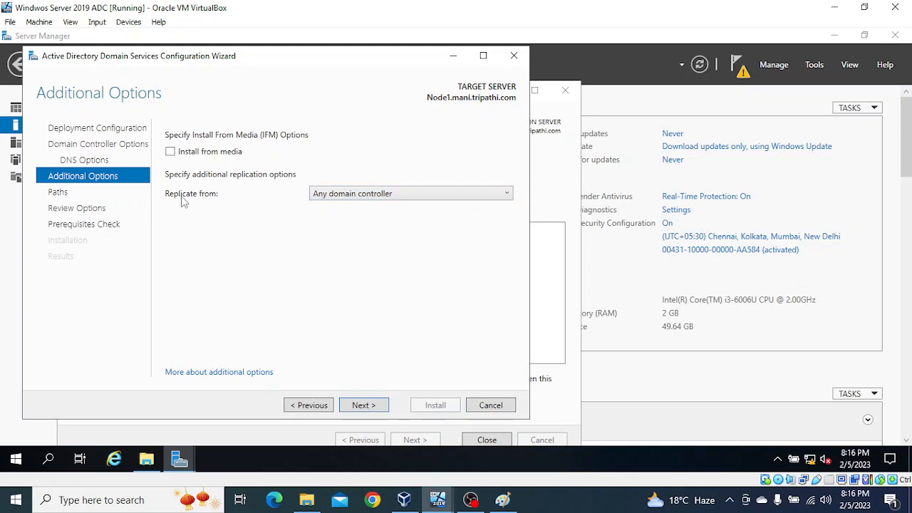
pyautogui.click(360, 198)
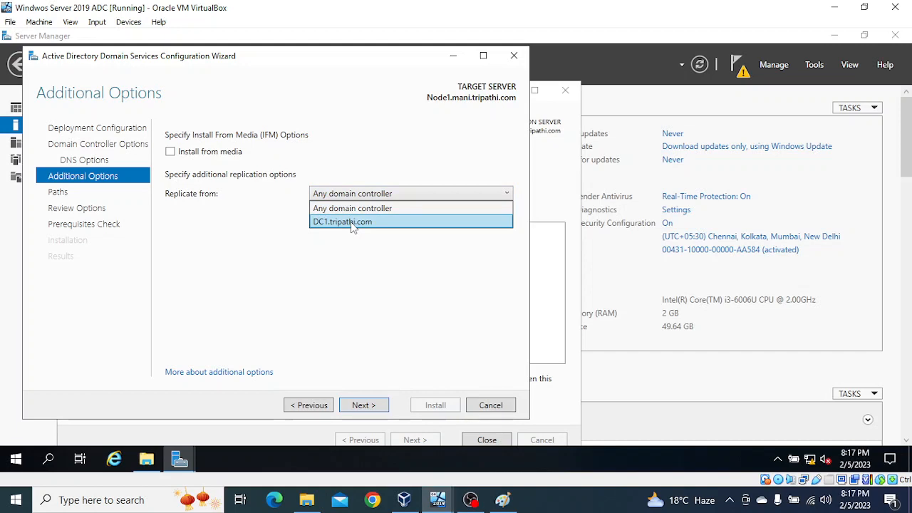
pyautogui.click(352, 223)
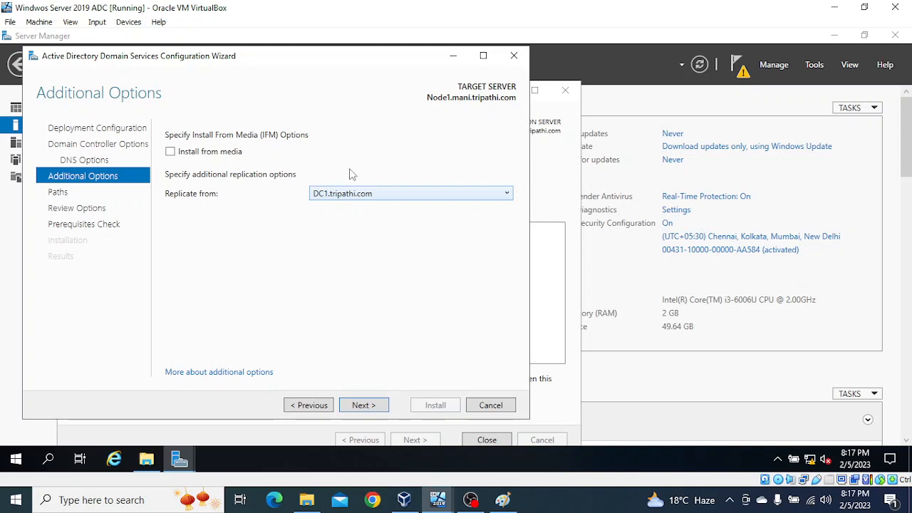
pyautogui.click(172, 152)
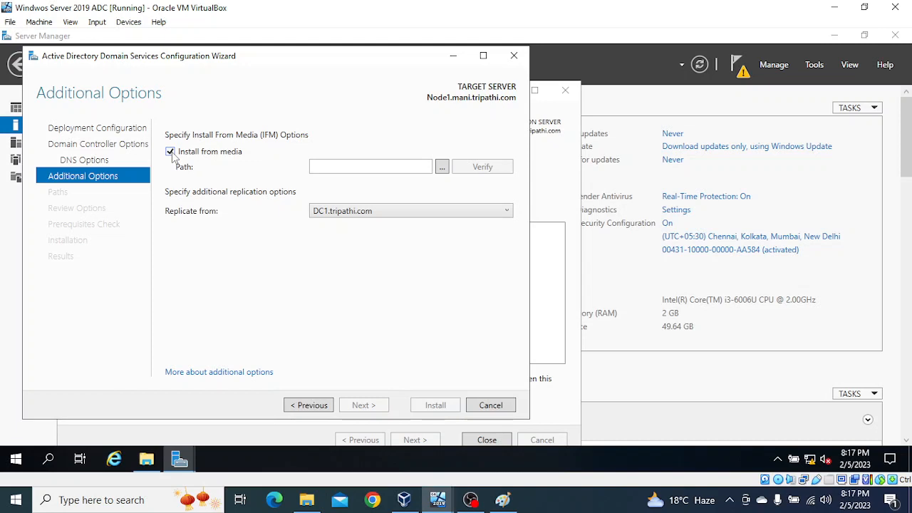
# Step: Select C:\Vijay-IFM as the installation media folder and verify it
pyautogui.click(442, 168)
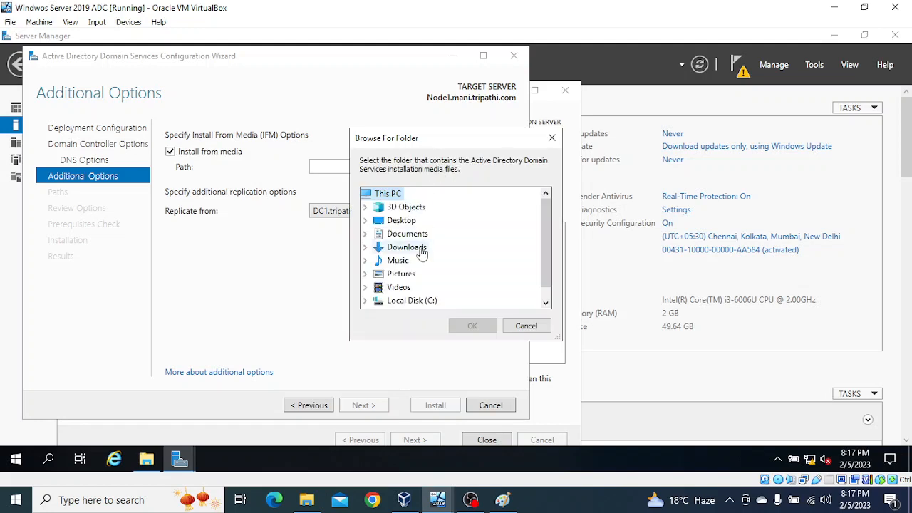
pyautogui.scroll(-1, 425, 260)
pyautogui.doubleClick(391, 287)
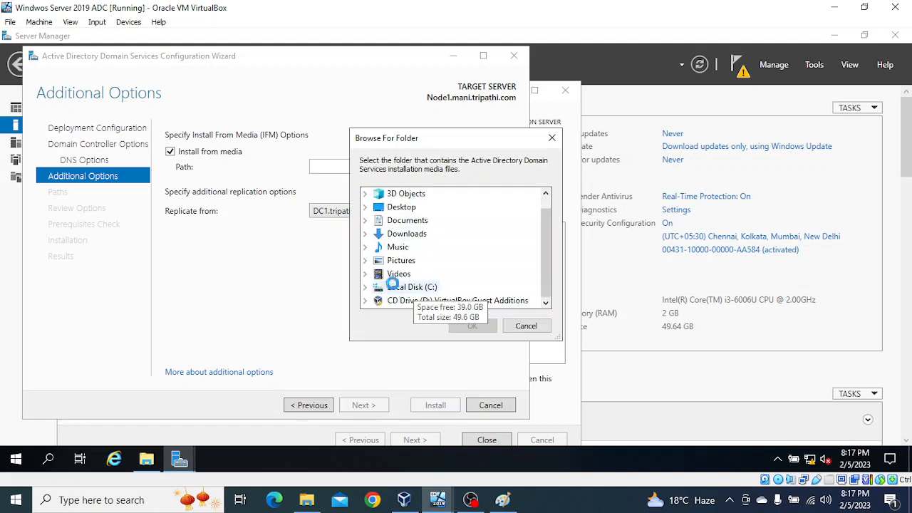
pyautogui.doubleClick(419, 288)
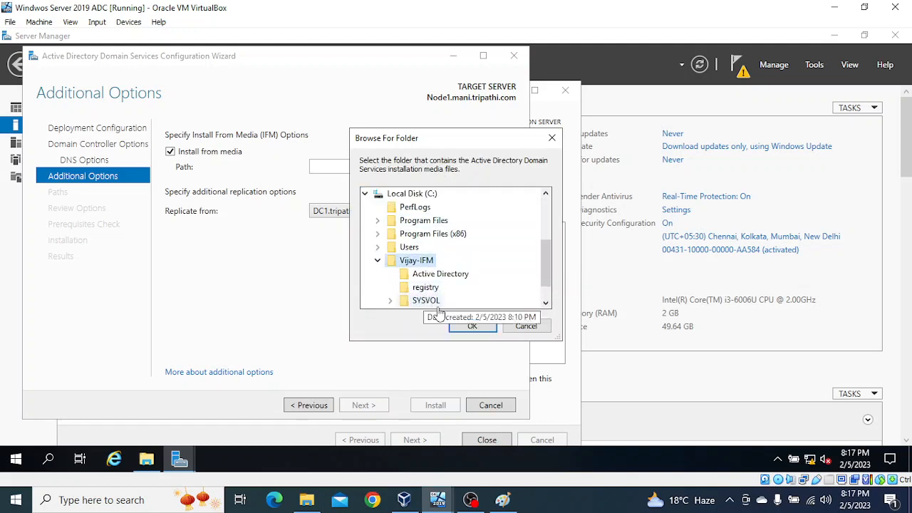
pyautogui.click(467, 326)
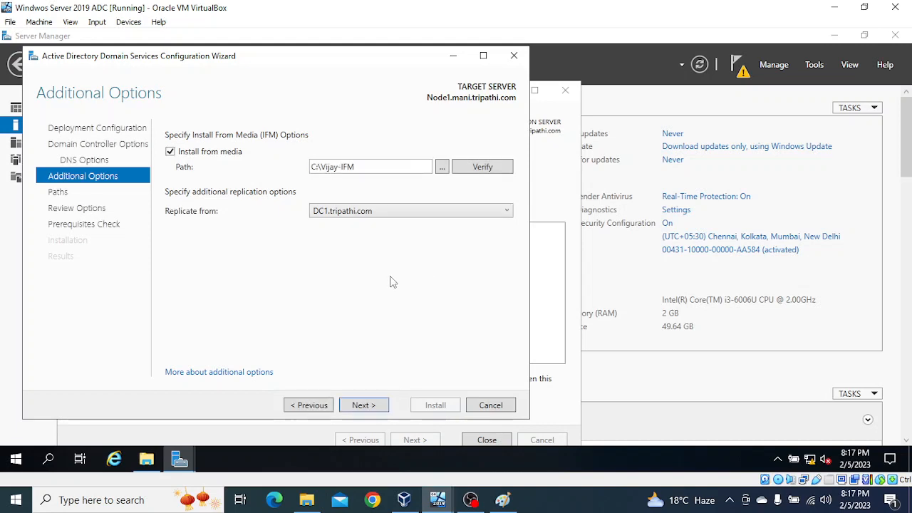
pyautogui.click(482, 171)
# Step: Accept the default Paths and Review Options and advance to the Prerequisites Check
pyautogui.click(367, 405)
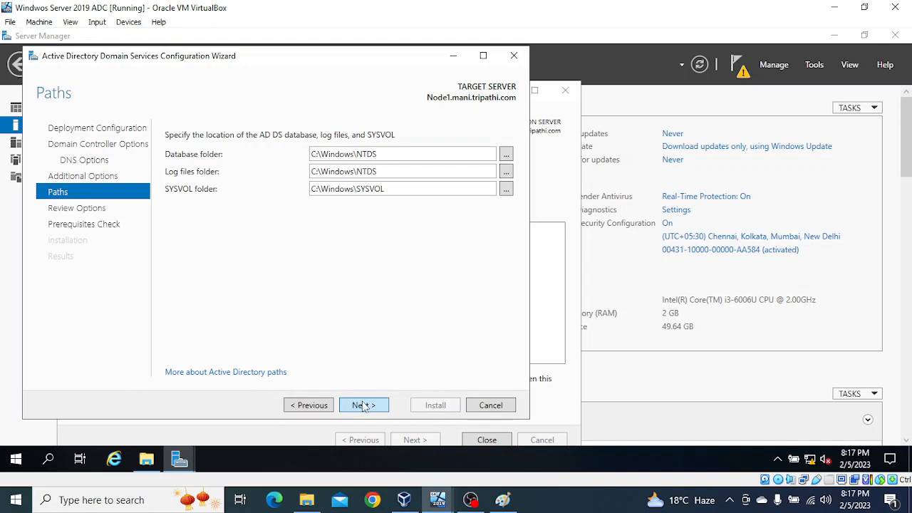
pyautogui.click(363, 405)
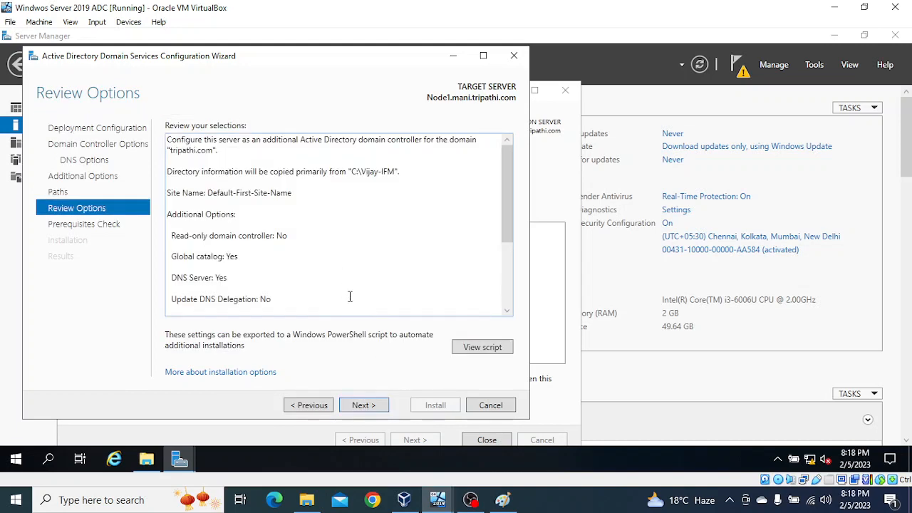
pyautogui.click(363, 405)
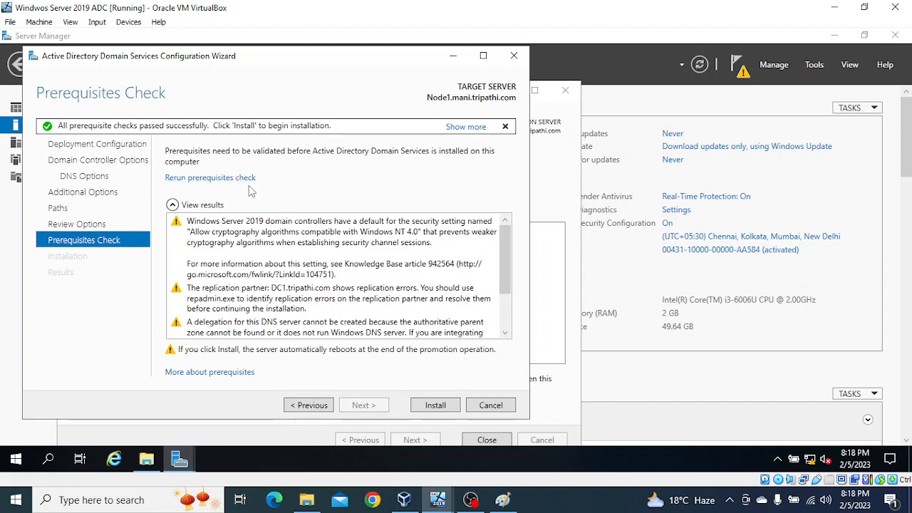
# Step: Start the domain controller installation and review the errors on the Results page
pyautogui.click(436, 406)
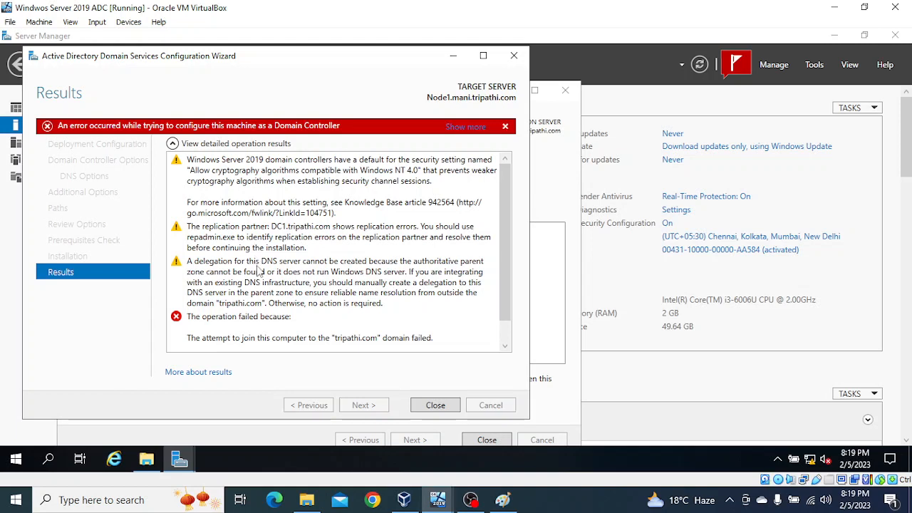
pyautogui.scroll(-1, 259, 273)
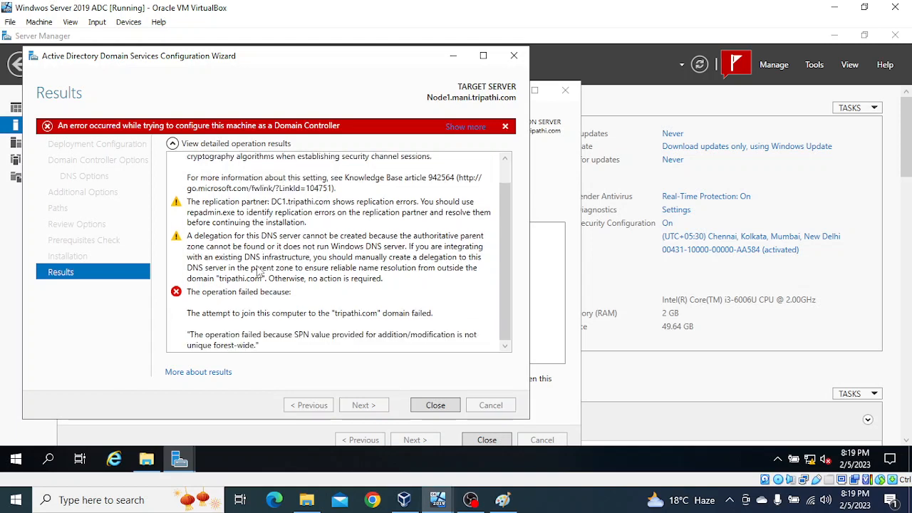
pyautogui.scroll(1, 259, 273)
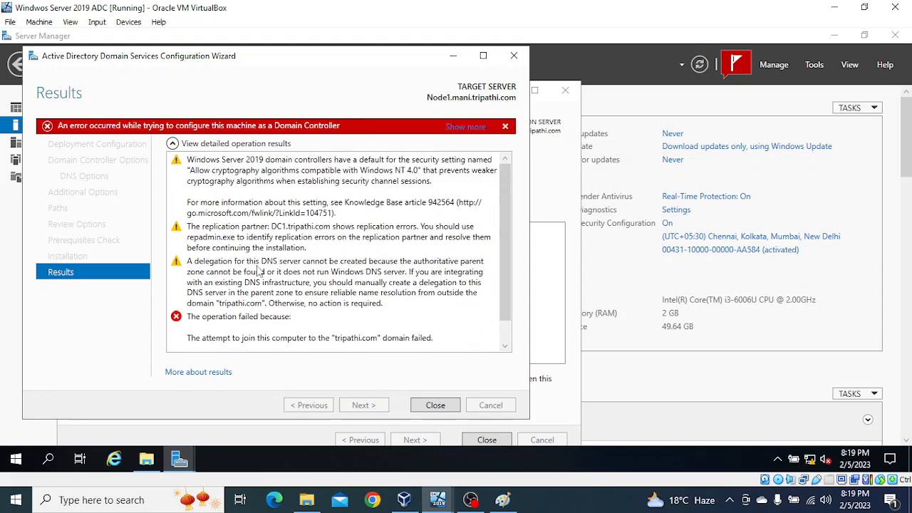
# Step: View the full tripathi.com domain-join error, dismiss it, and close the configuration wizard
pyautogui.click(468, 128)
pyautogui.click(554, 287)
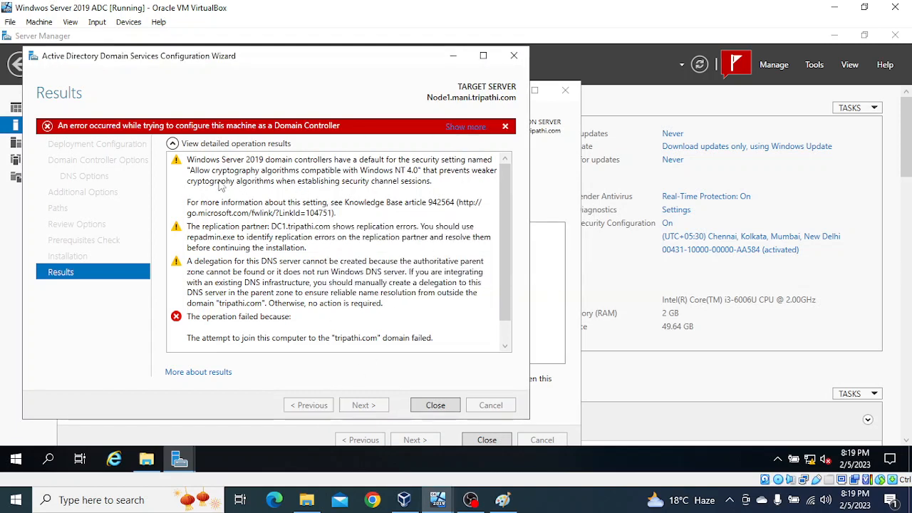
pyautogui.click(435, 405)
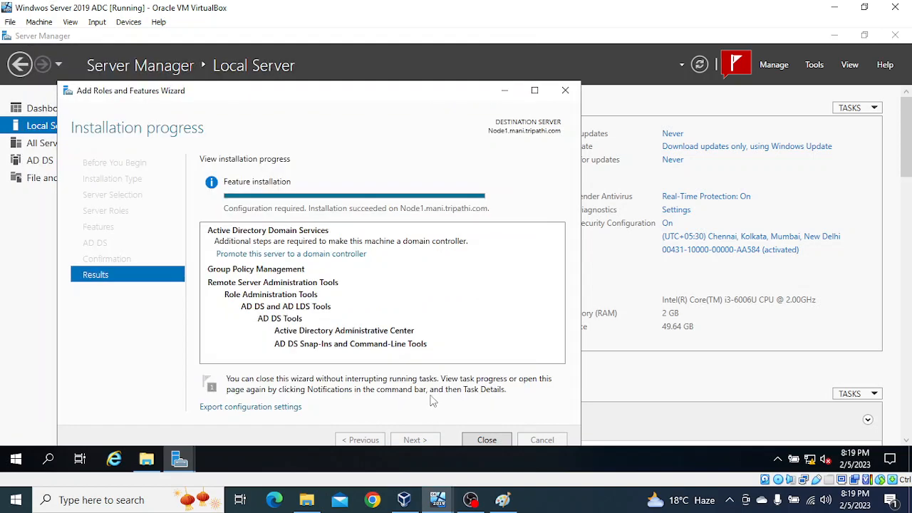
pyautogui.click(574, 506)
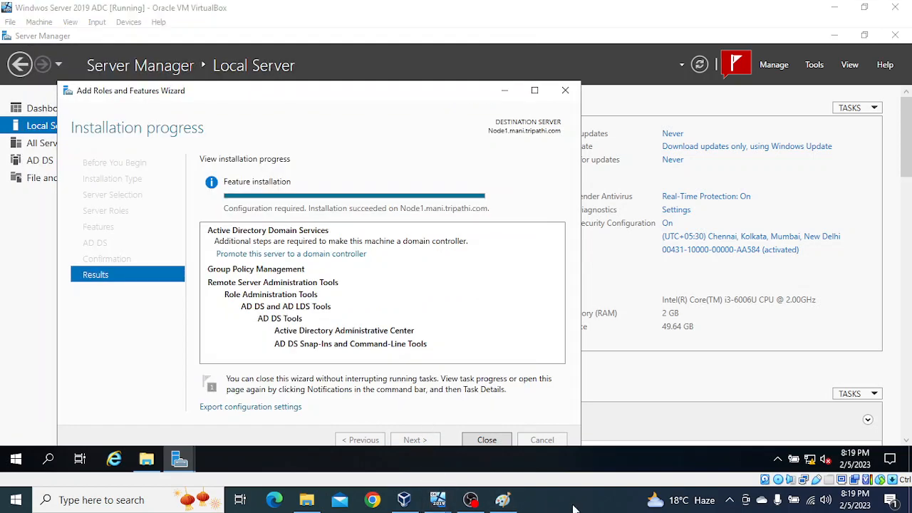